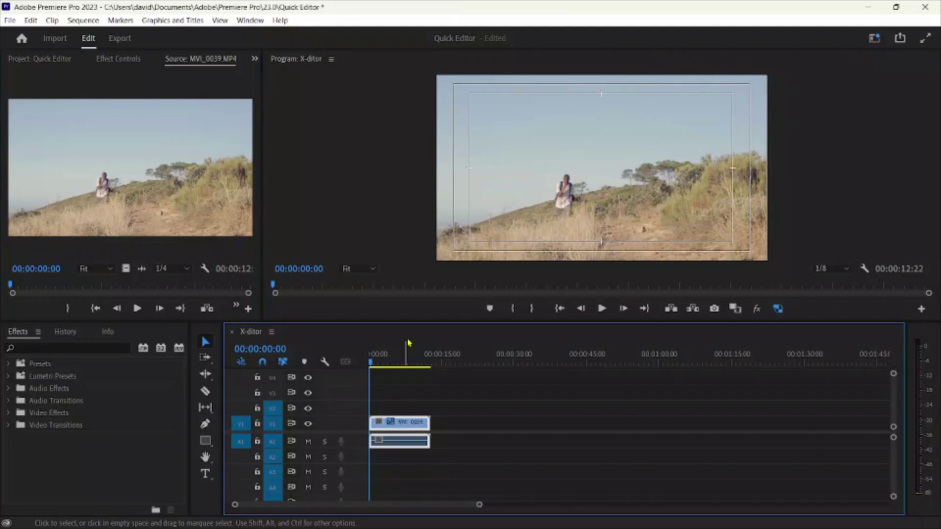
- Play the sequence and park the playhead at 00:00:07:06, where the man is bent over below standing height
left_click(434, 229)
left_click(403, 405)
left_click(403, 425)
left_click(294, 277)
key("space")
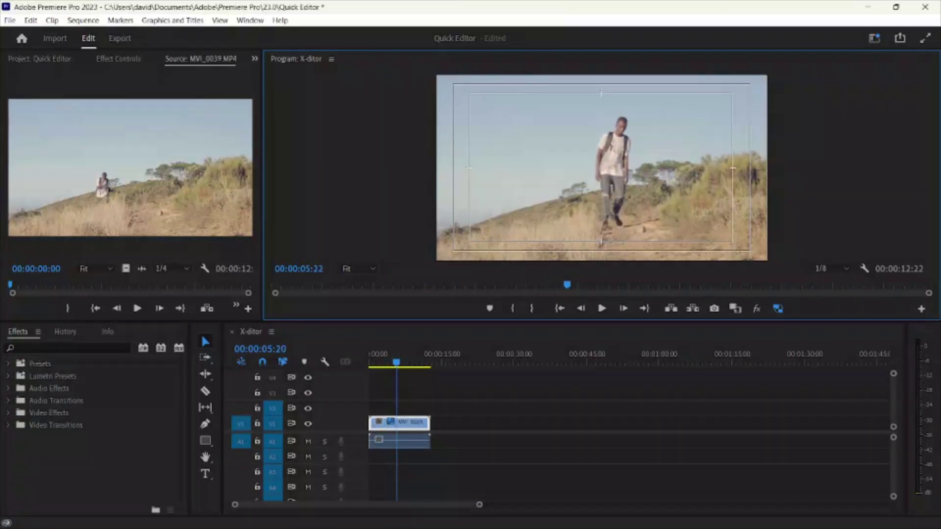
key("space")
key("Right")
key("Right")
key("Right")
key("Right")
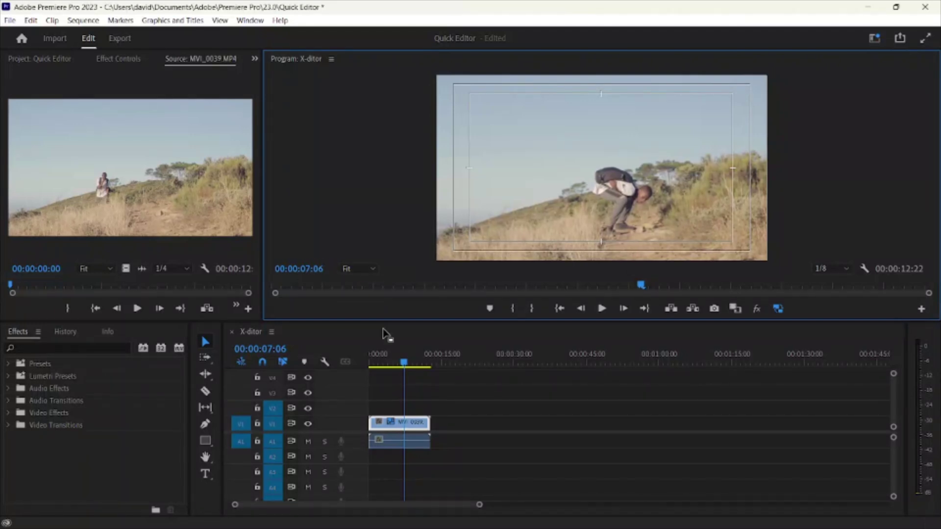
- Add a marker at 00:00:07:06 on the MVI_0039.MP4 clip itself instead of on the sequence
key("m")
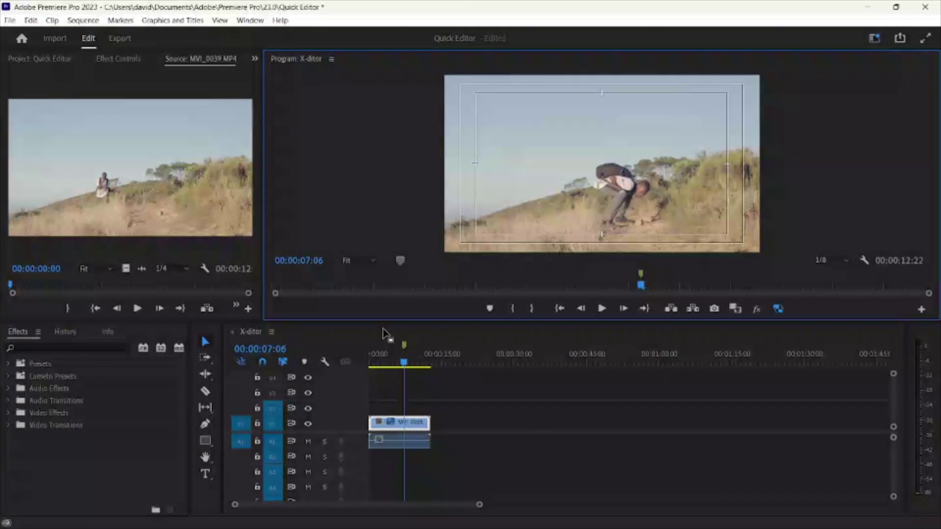
key("ctrl+z")
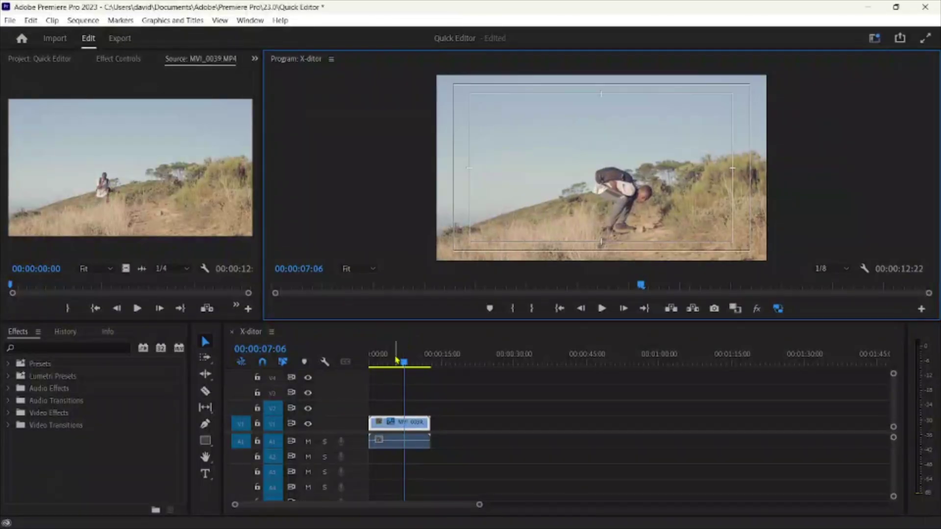
left_click(414, 423)
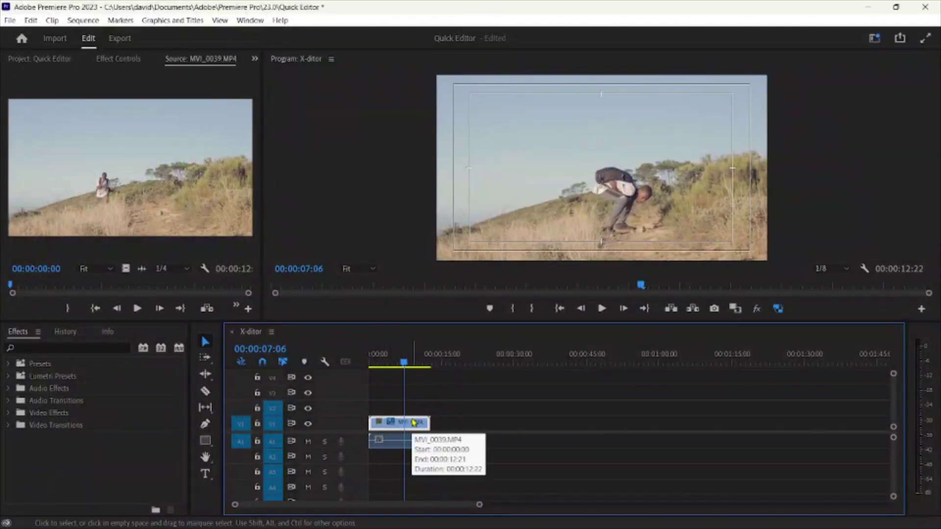
key("m")
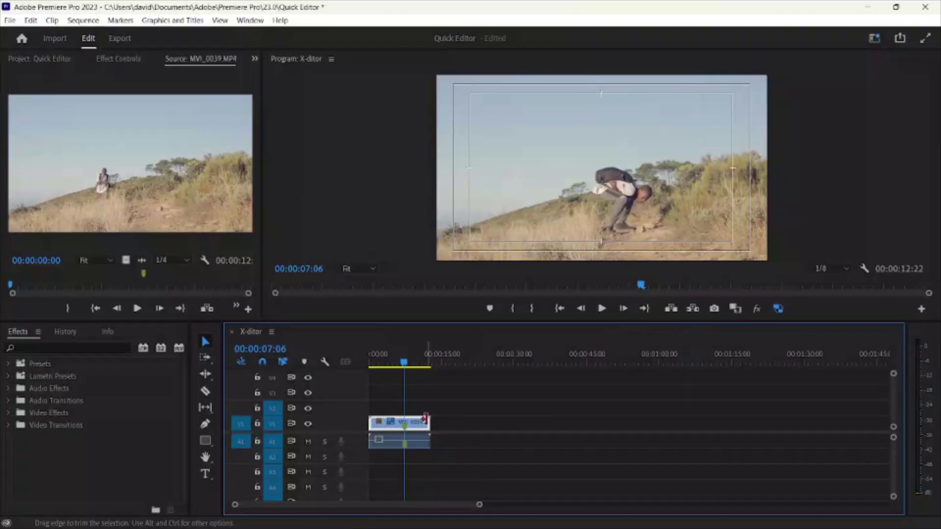
- Save the project and replace the MVI_0039.MP4 clip with an After Effects composition
key("ctrl+s")
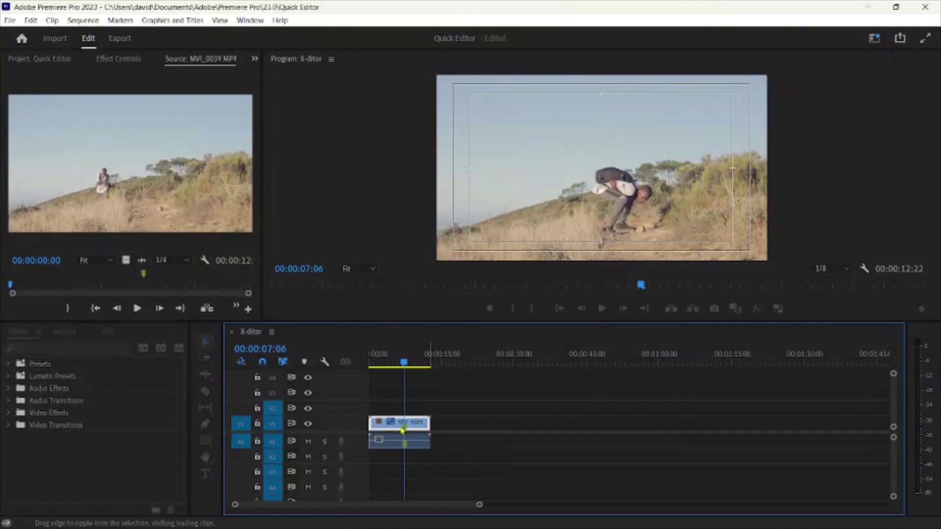
right_click(413, 428)
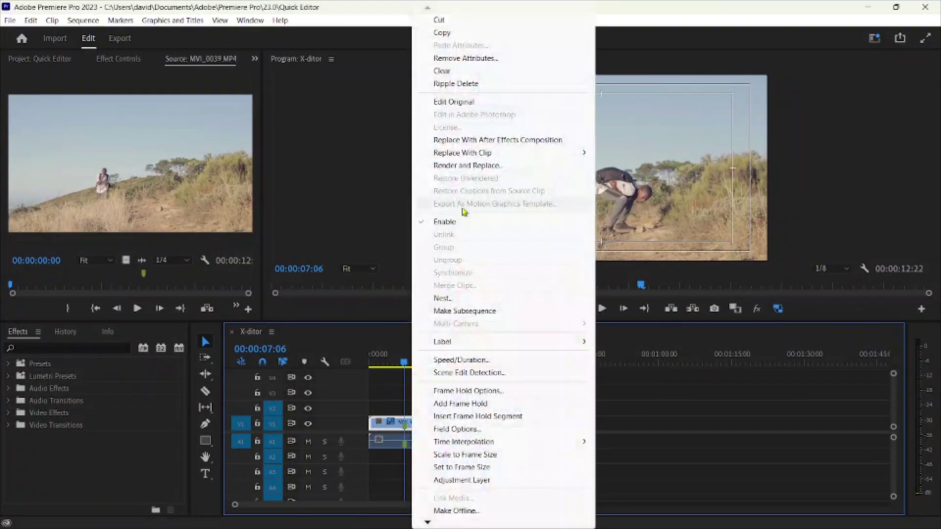
left_click(473, 140)
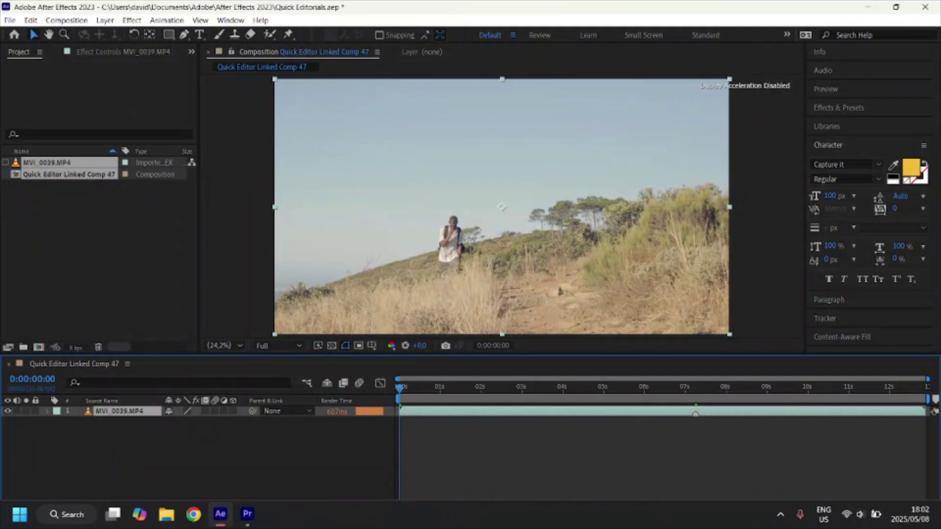
- Switch back to Premiere Pro, undo the clip replacement, and save and close all projects
left_click(247, 514)
left_click(362, 194)
key("ctrl+z")
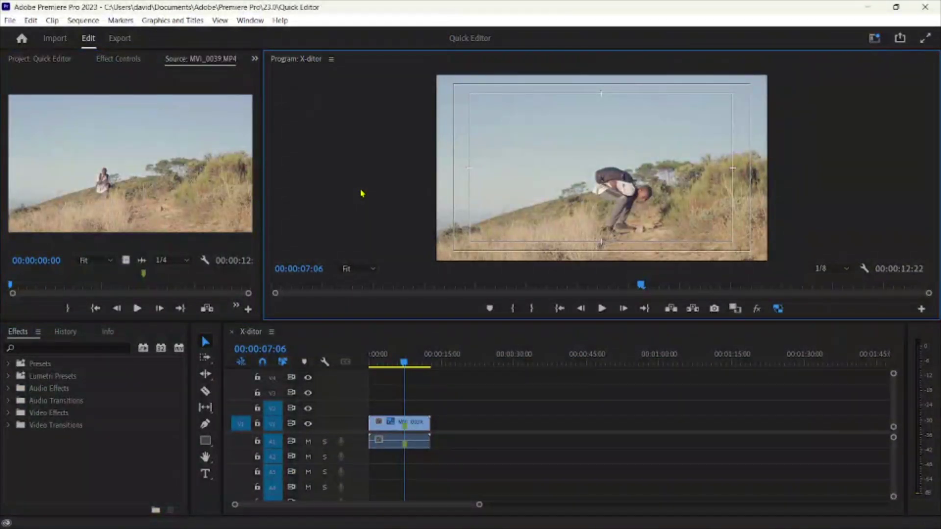
key("ctrl+s")
left_click(10, 21)
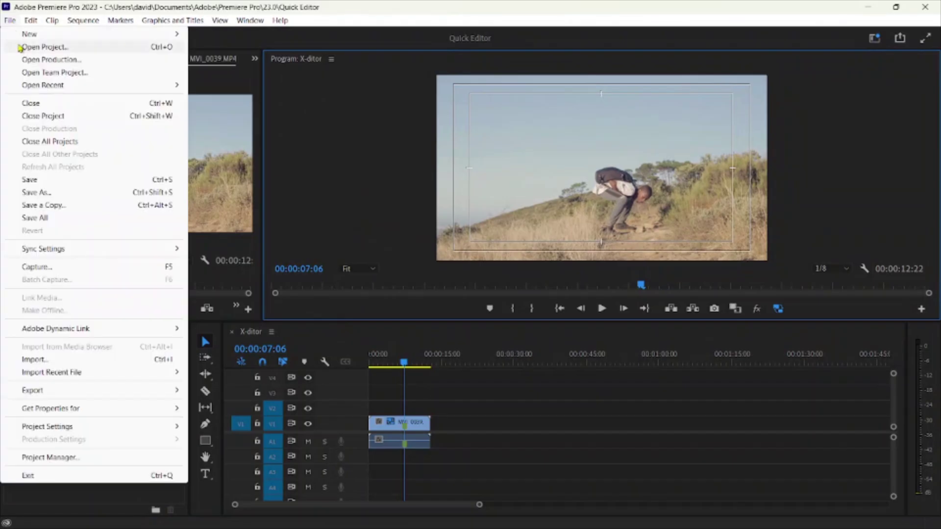
left_click(45, 142)
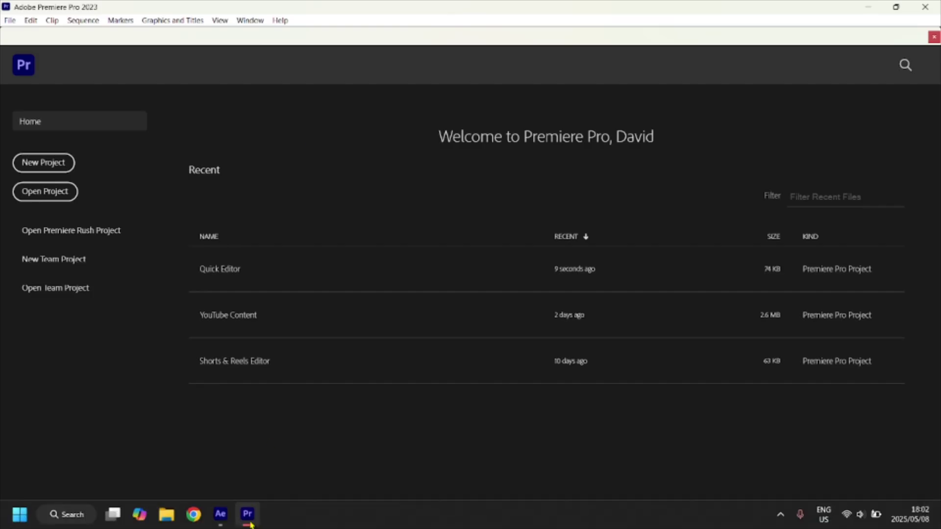
- Switch to After Effects, create a project folder named Files and move the MVI_0039.MP4 footage into it
left_click(220, 519)
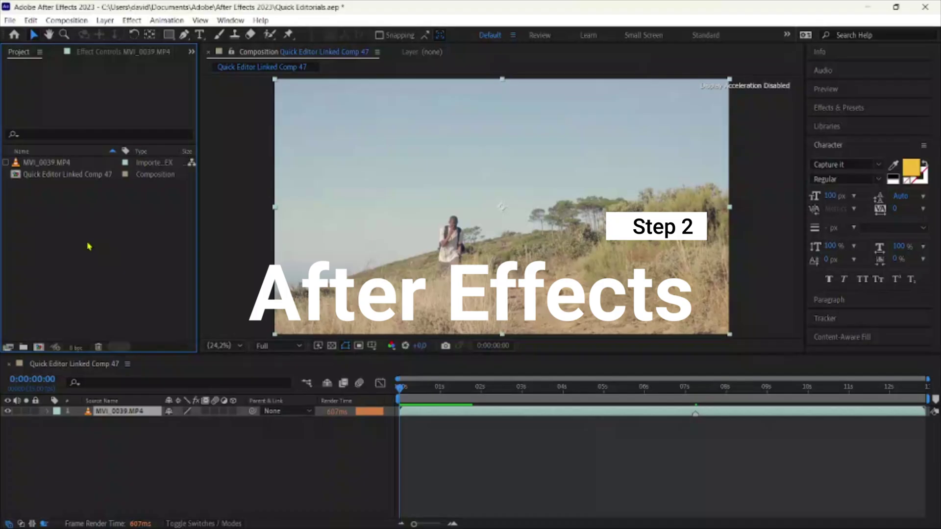
key("ctrl+alt+shift+n")
type("File")
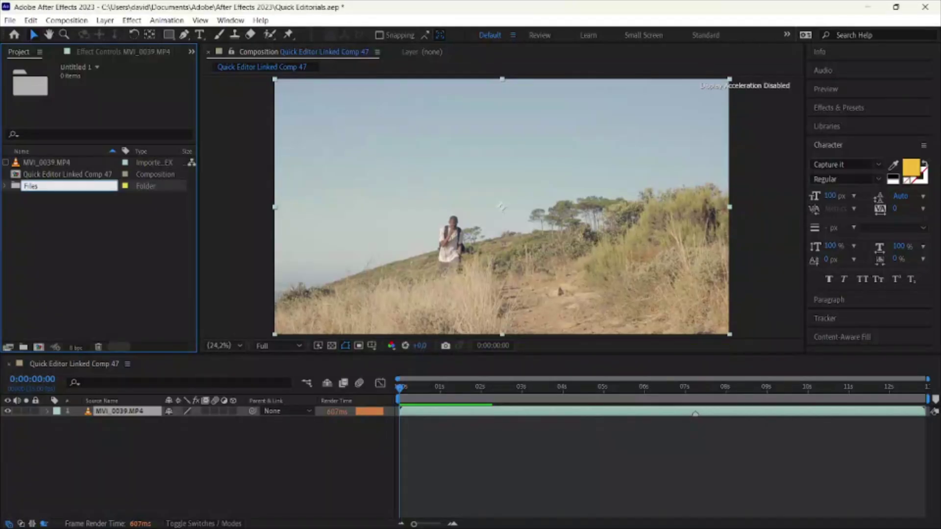
type("s")
key("Return")
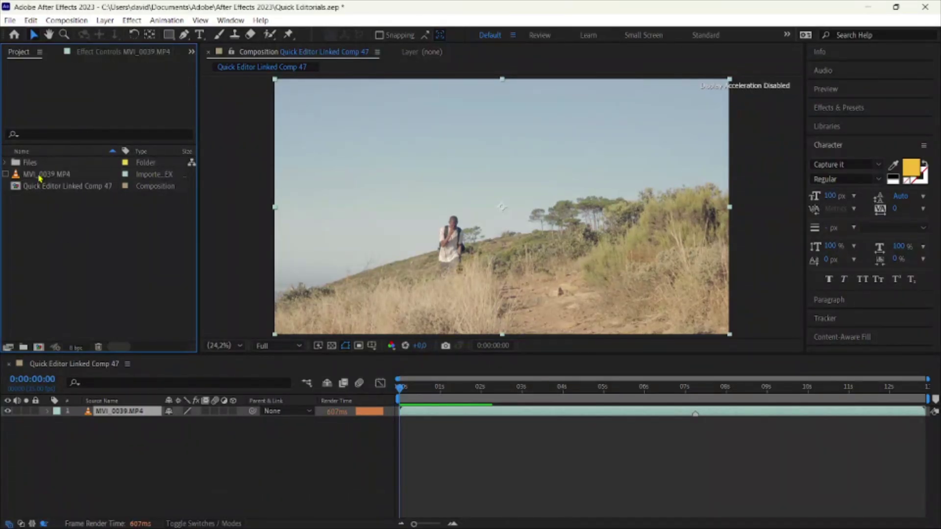
left_click_drag(41, 179, 39, 163)
- Rename the Quick Editor Linked Comp 47 composition to Editor and save the project
left_click(39, 177)
right_click(40, 178)
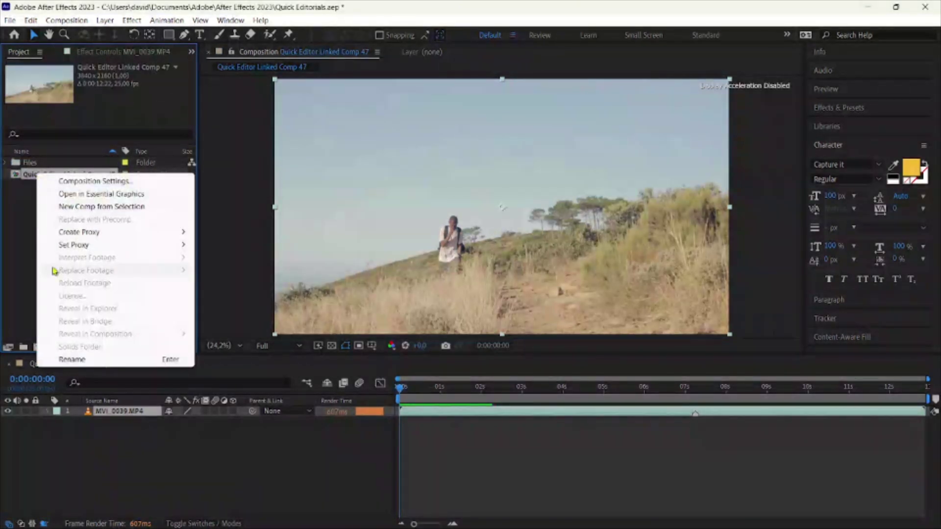
left_click(66, 360)
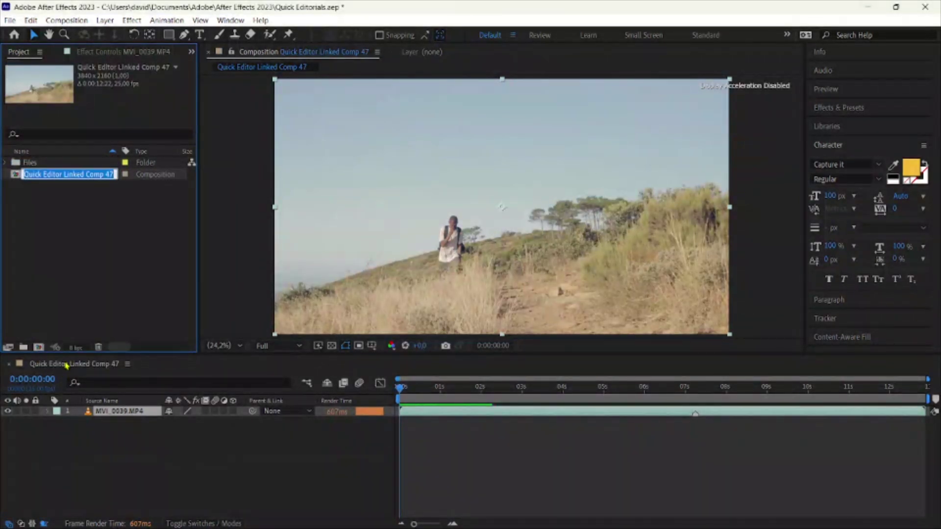
type("Editor")
left_click(70, 290)
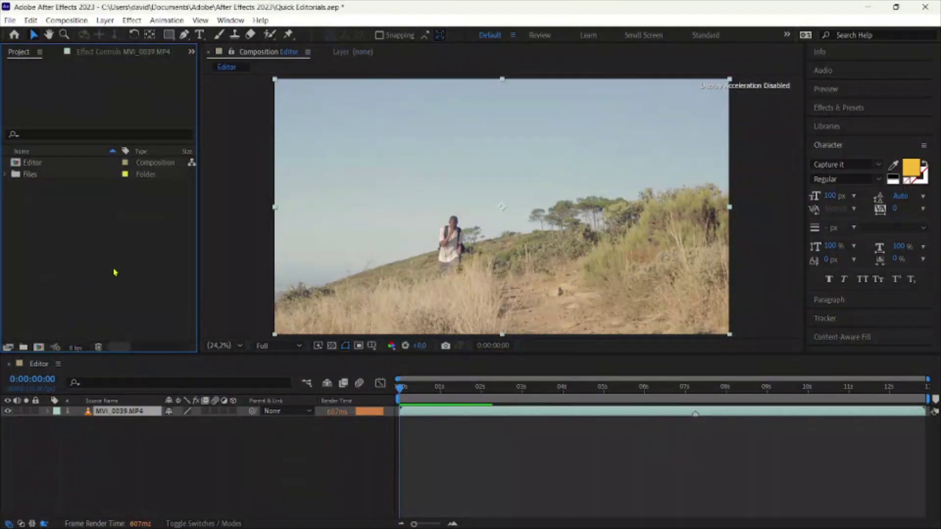
key("ctrl+s")
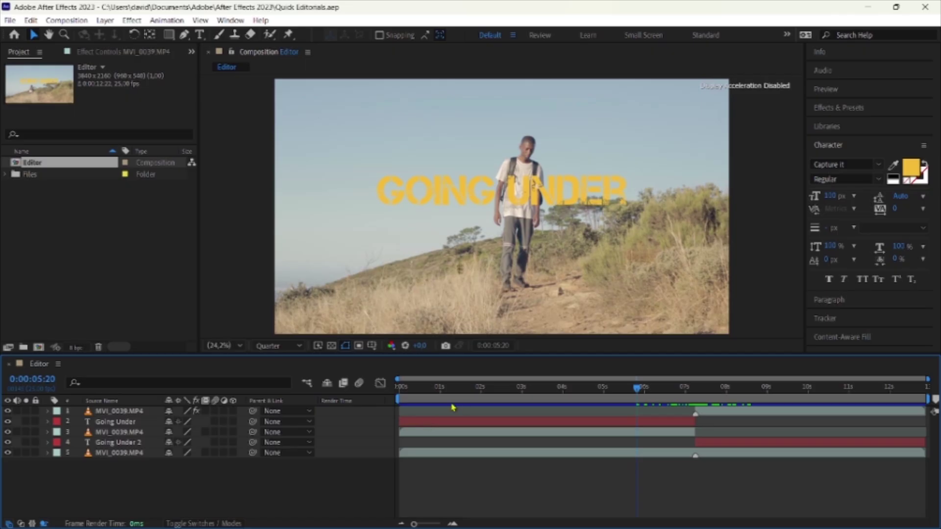
- Examine the stacking order of the footage and Going Under text layers in the finished Editor composition
left_click(114, 422)
key("ctrl+shift+a")
left_click(107, 413)
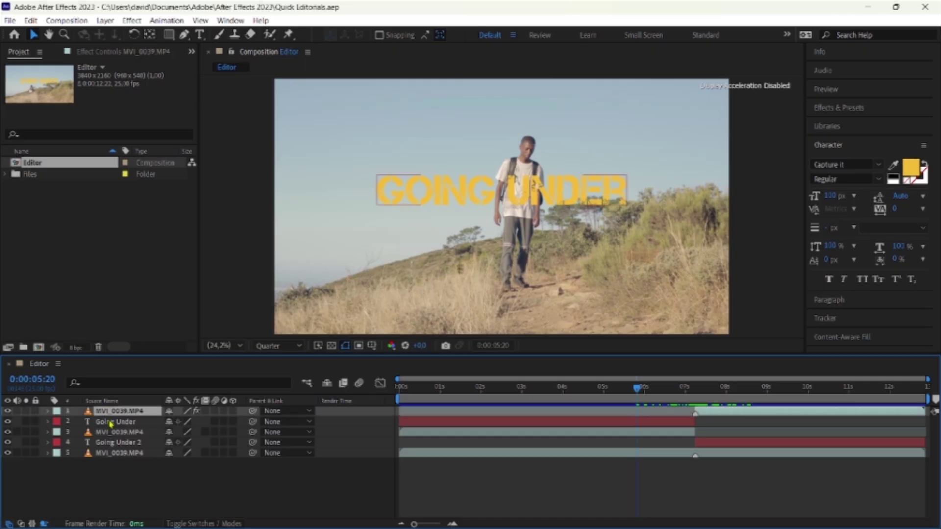
left_click(111, 422)
left_click(112, 432)
left_click(113, 442)
left_click(114, 453)
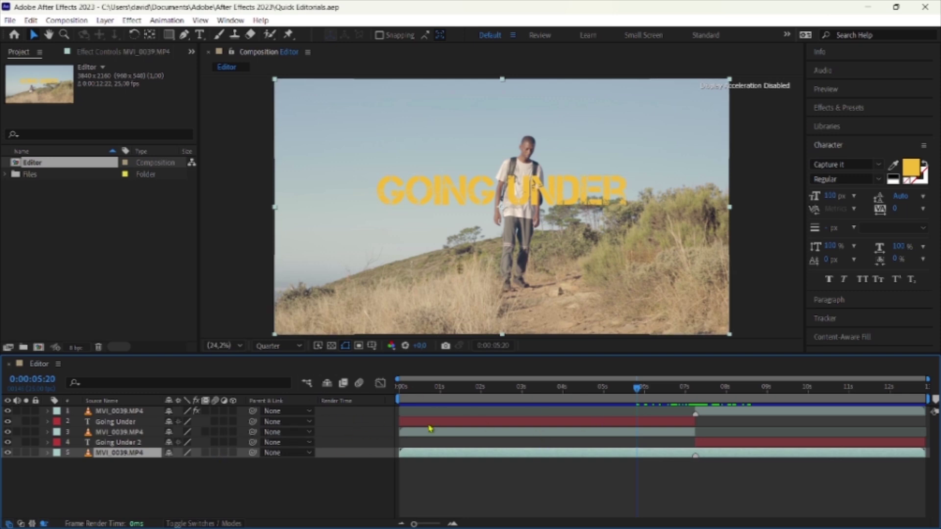
- Examine how the text and footage layers are split around the marker at 0:00:07:06 by scrubbing across it
left_click(507, 423)
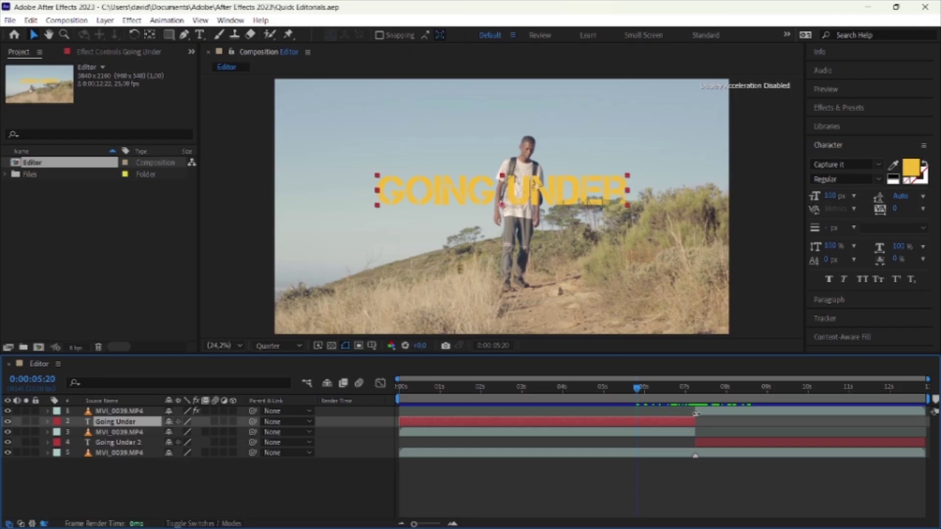
left_click_drag(647, 390, 696, 388)
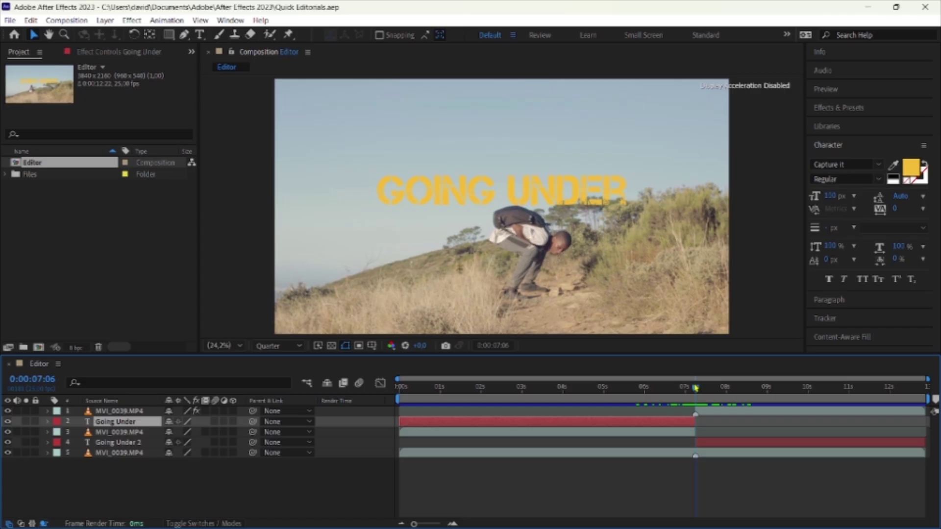
left_click_drag(697, 387, 742, 392)
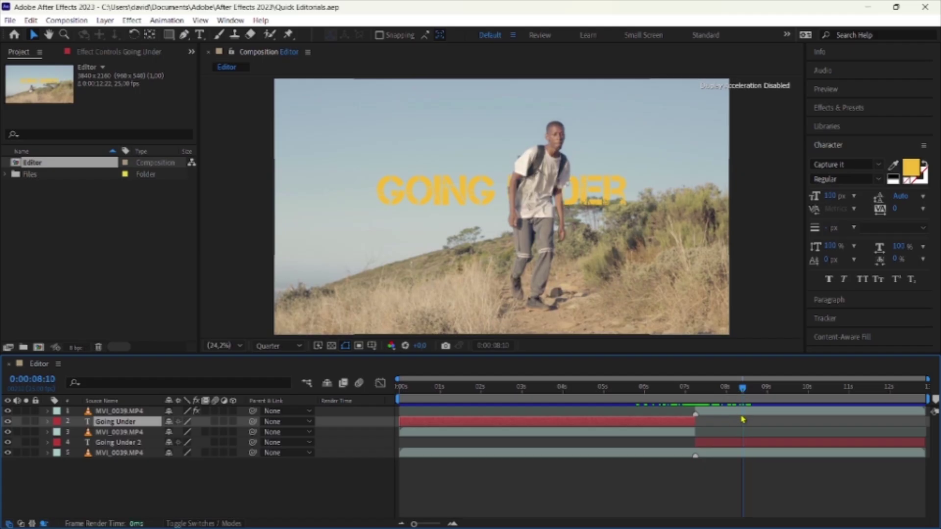
left_click(743, 443)
left_click(746, 446)
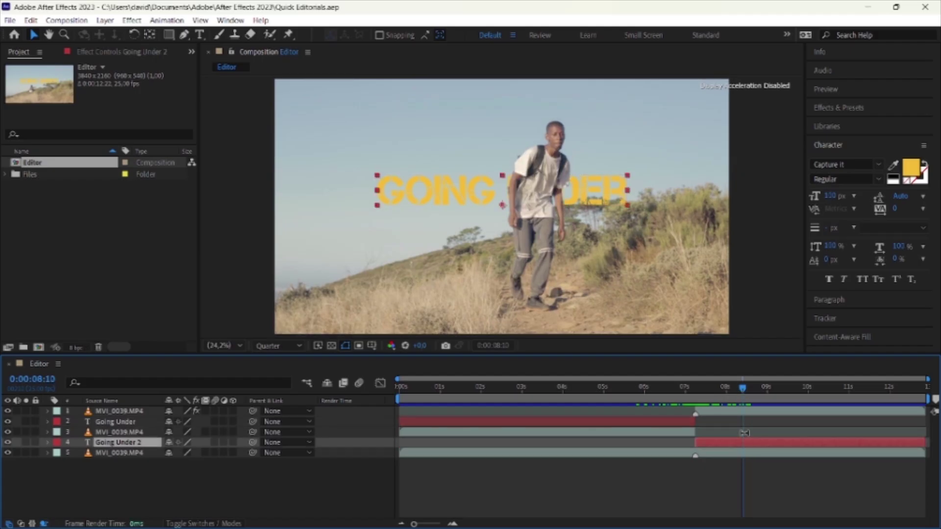
left_click(745, 413)
left_click(735, 443)
left_click_drag(742, 390, 699, 389)
left_click(680, 390)
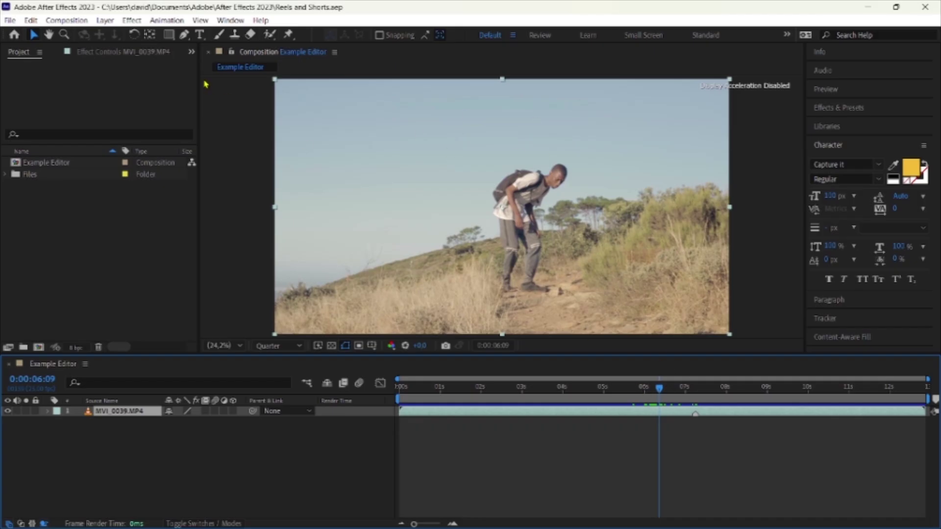
- Add a text layer reading "Going under" in the sky area of the Example Editor composition
left_click(201, 35)
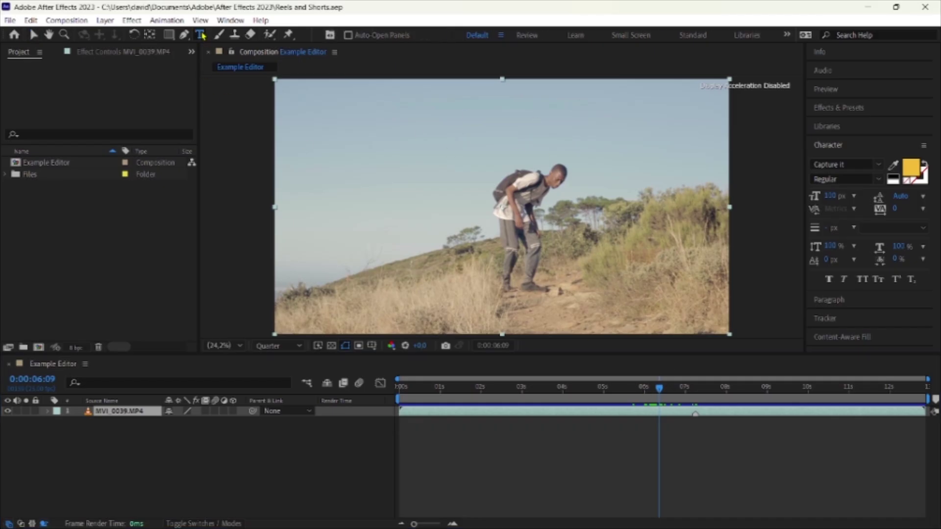
left_click(426, 180)
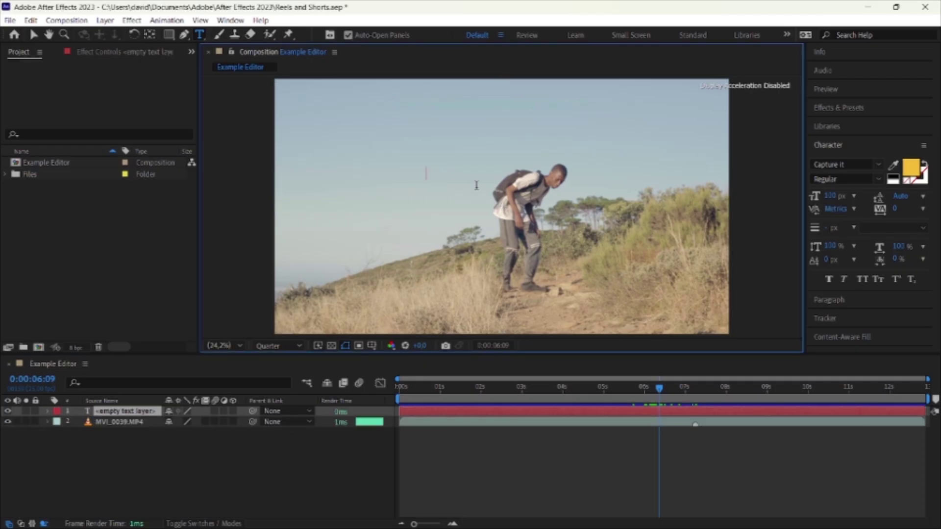
type("Going")
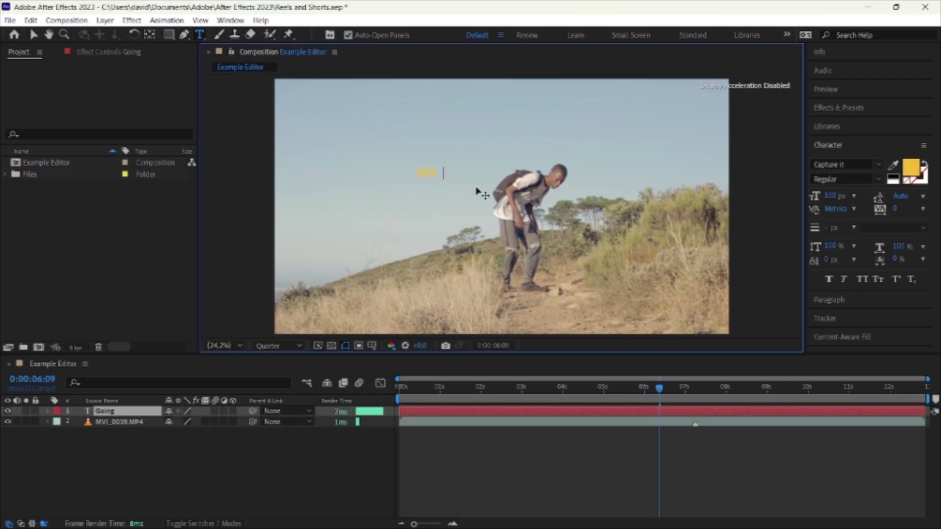
type(" under")
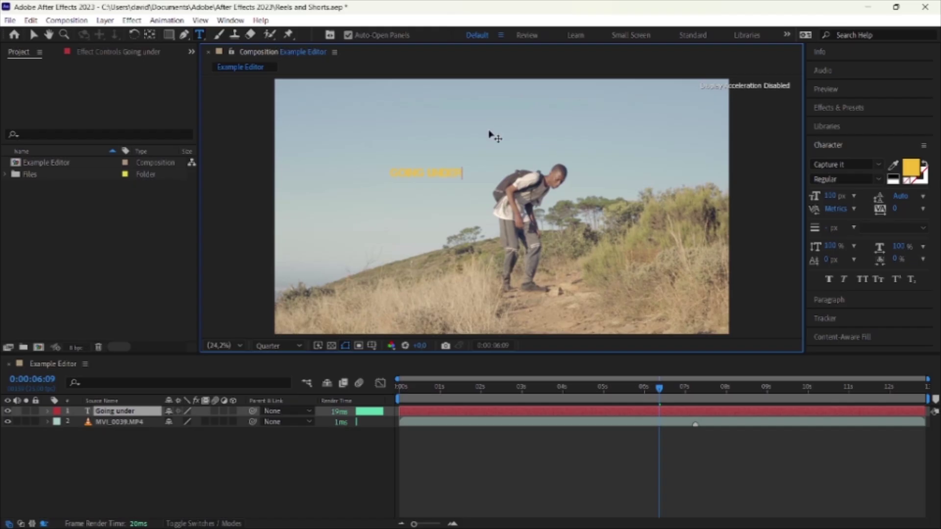
- Set the Going under text layer's scale to 350% and select the enlarged title in the composition view
left_click(500, 413)
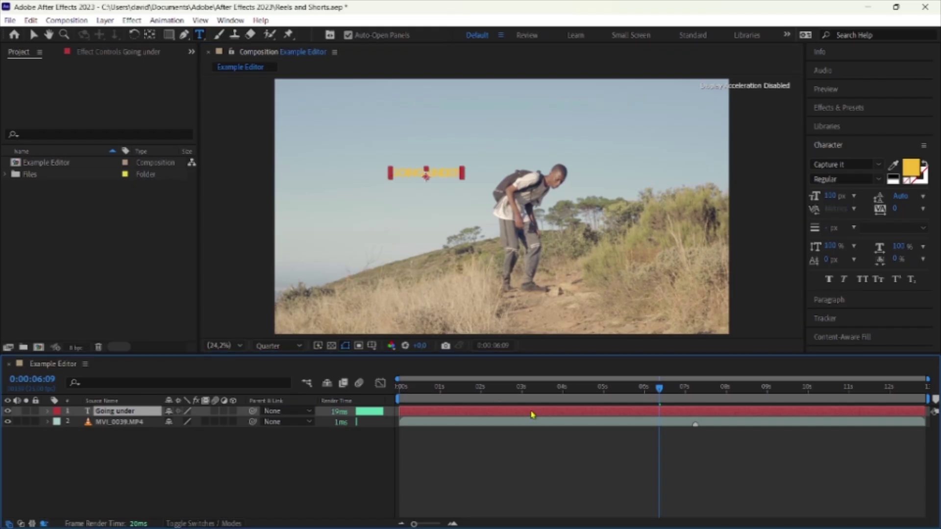
key("s")
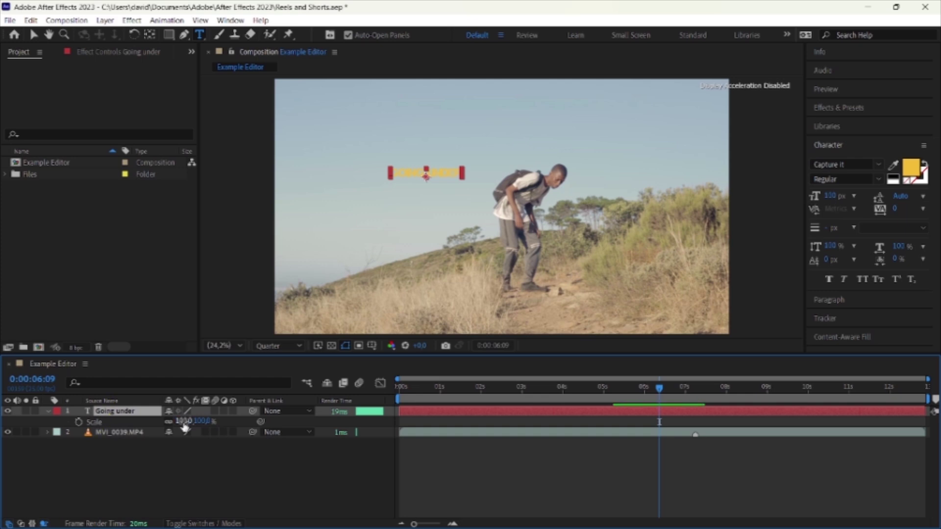
left_click(184, 422)
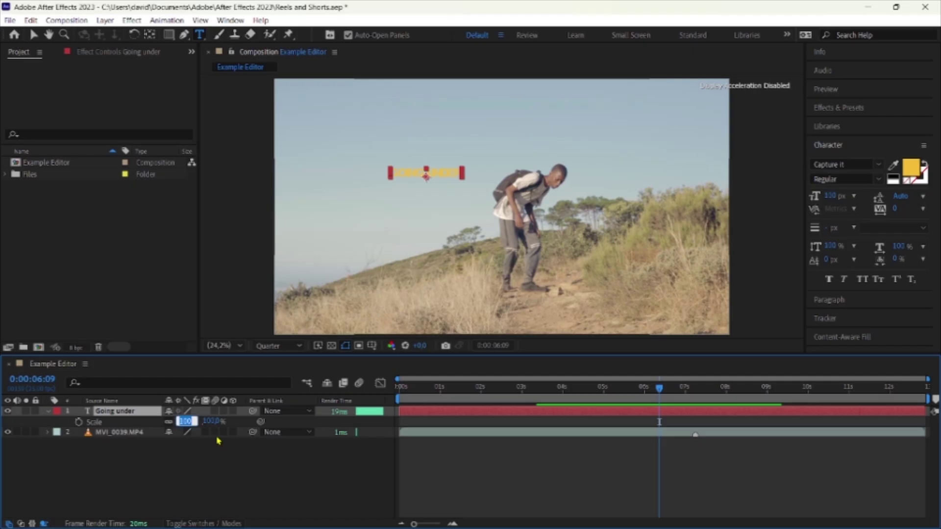
type("350")
key("Return")
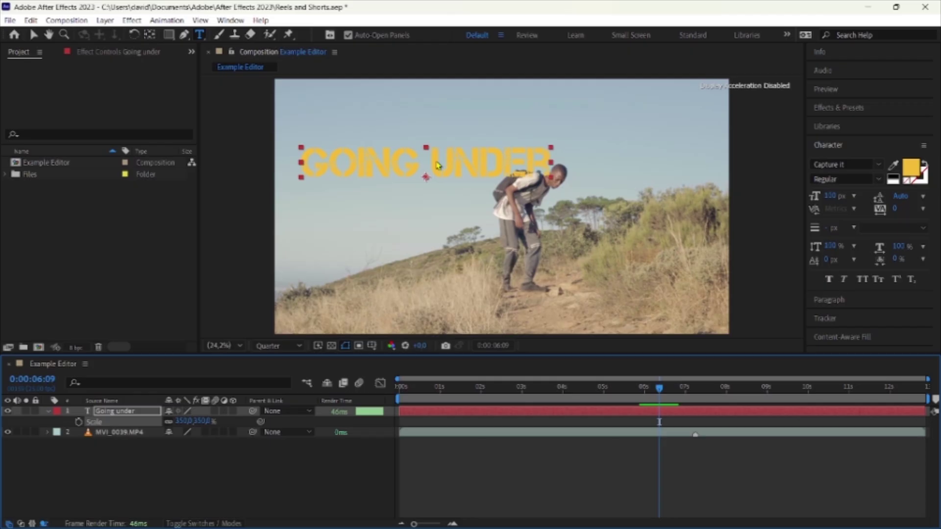
left_click(433, 163)
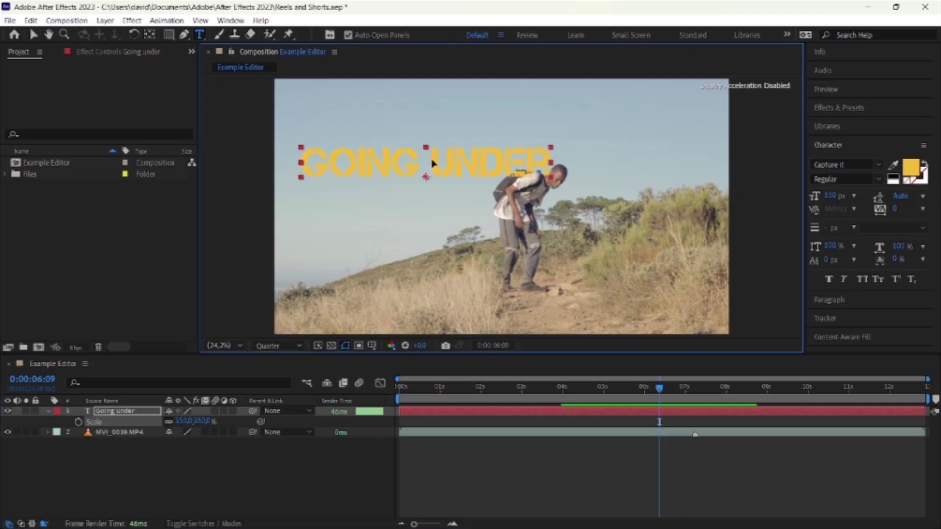
- Centre the Going under title horizontally in the frame and place it just above the crouching man's back at 0:00:07:06
left_click_drag(433, 163, 495, 163)
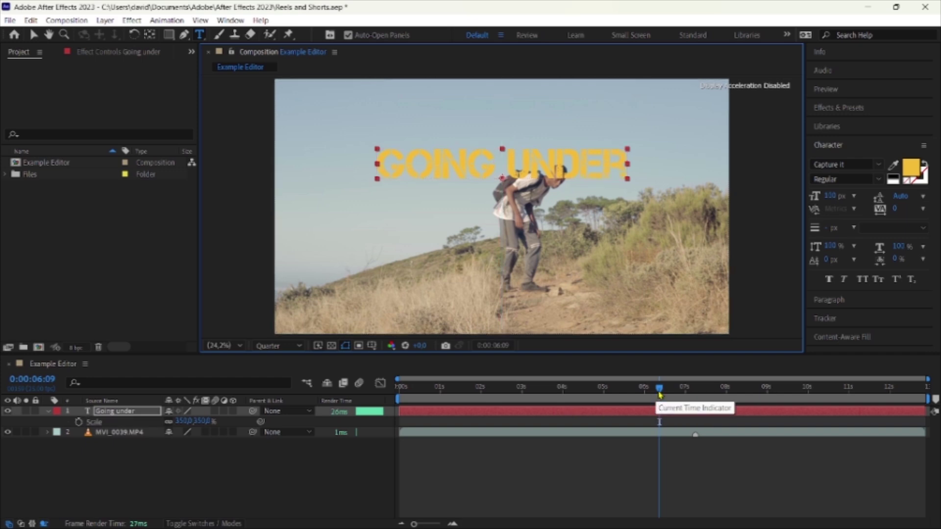
left_click_drag(659, 391, 696, 393)
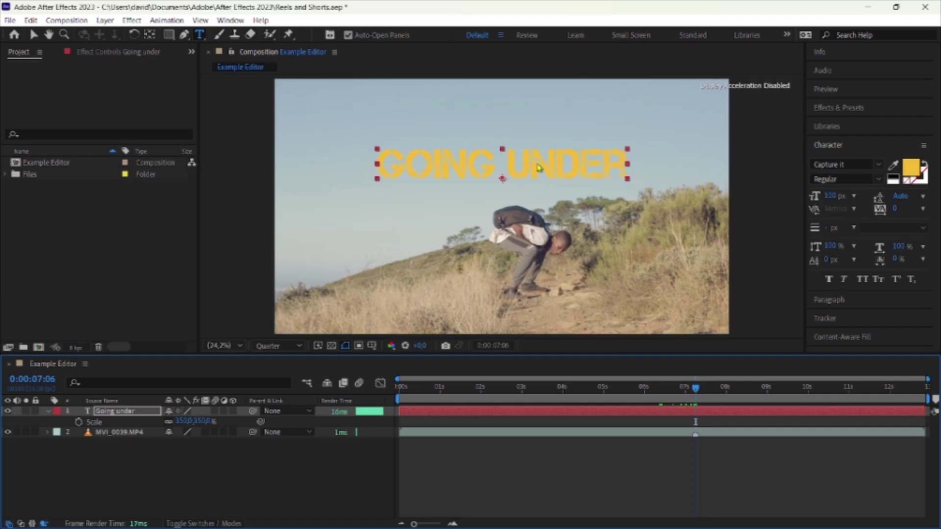
left_click_drag(538, 167, 539, 189)
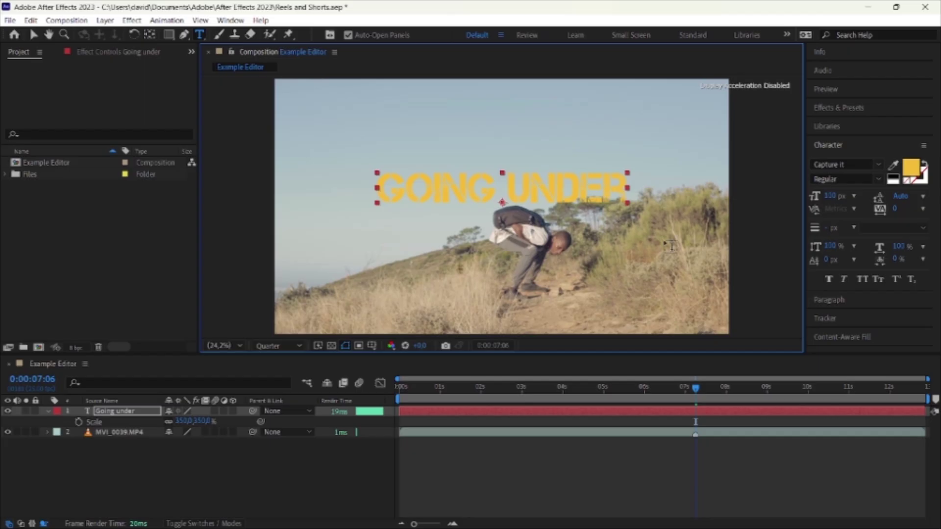
left_click(442, 413)
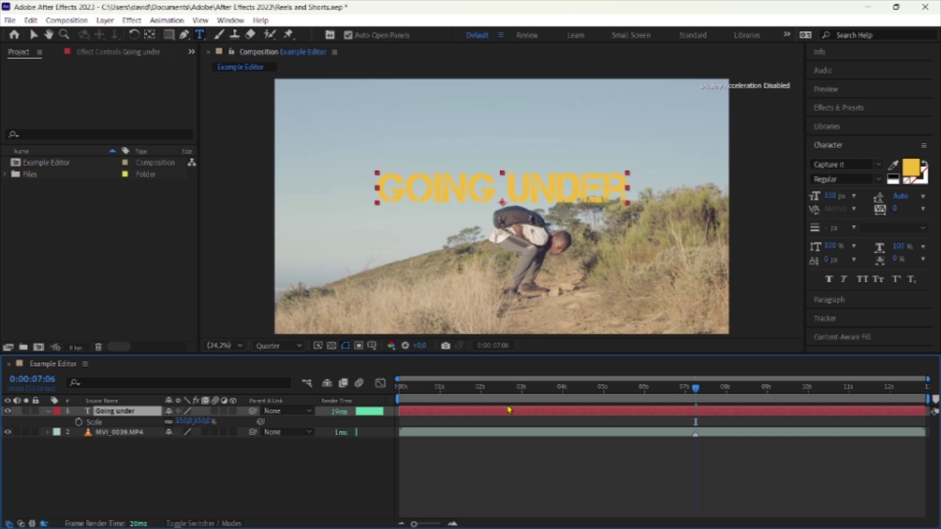
key("s")
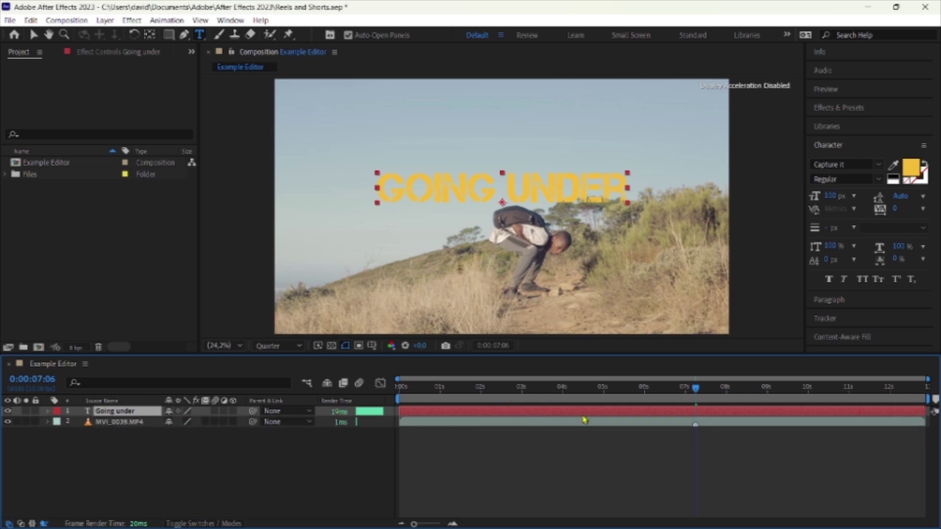
- Duplicate the MVI_0039.MP4 footage layer and place the Going under text layer between the two copies
left_click(674, 424)
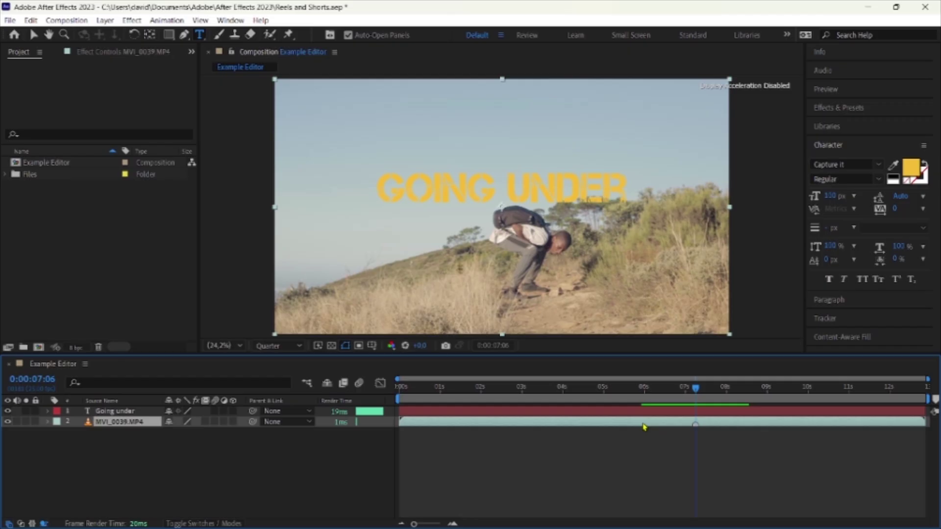
left_click(31, 20)
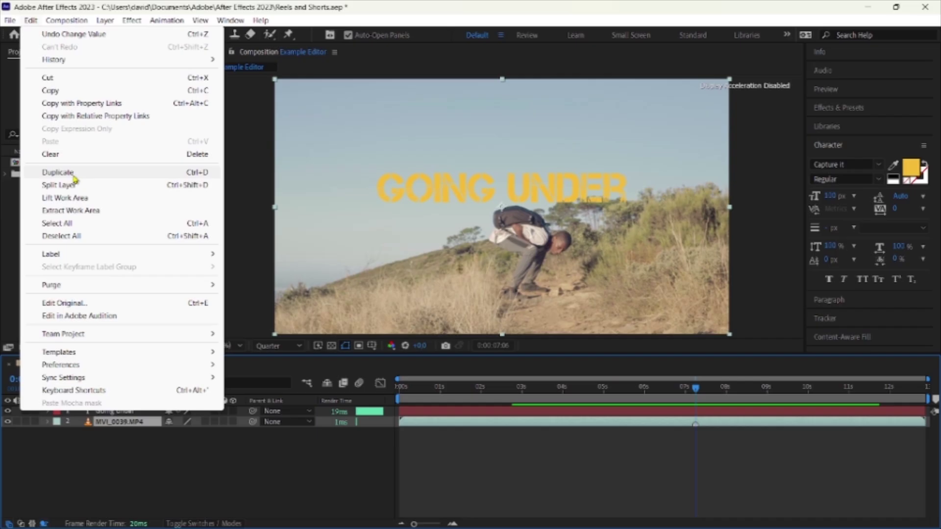
left_click(439, 425)
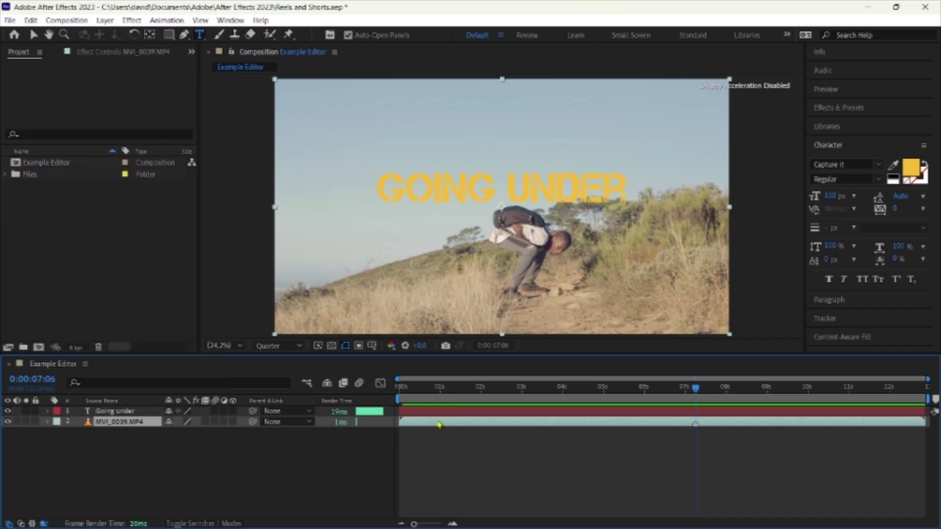
key("ctrl+d")
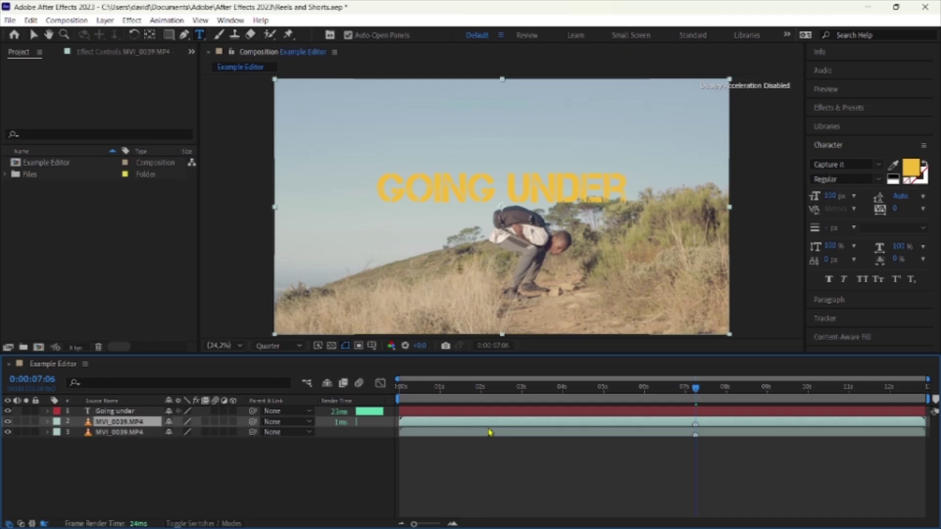
left_click_drag(510, 411, 512, 425)
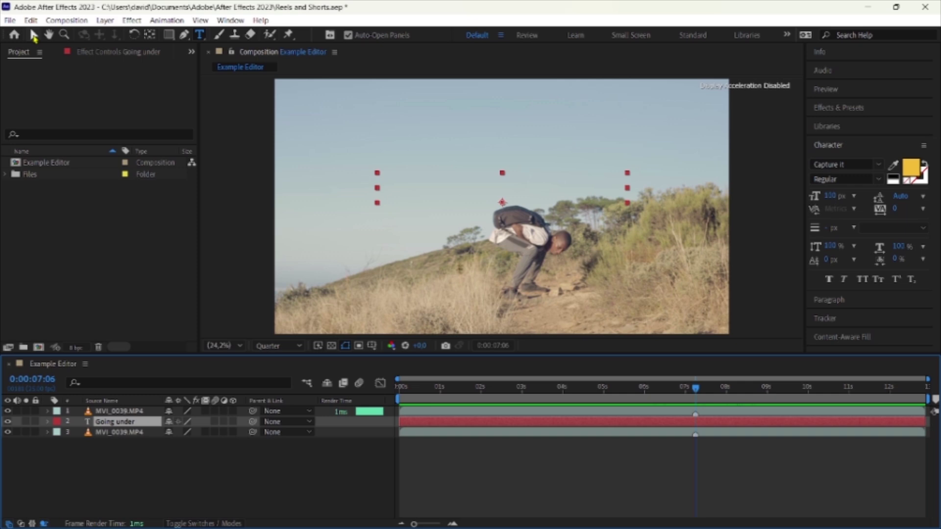
- Split the Going under text layer at 0:00:07:06
left_click(30, 20)
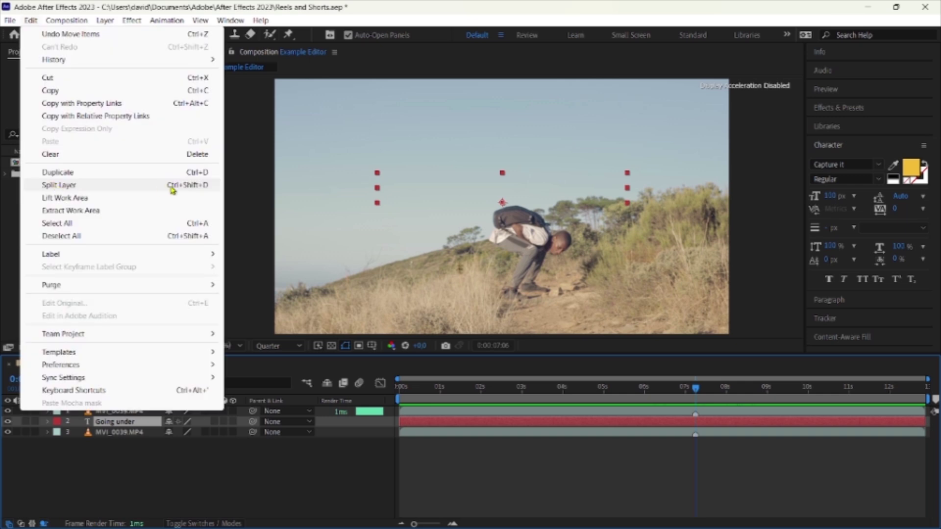
left_click(445, 429)
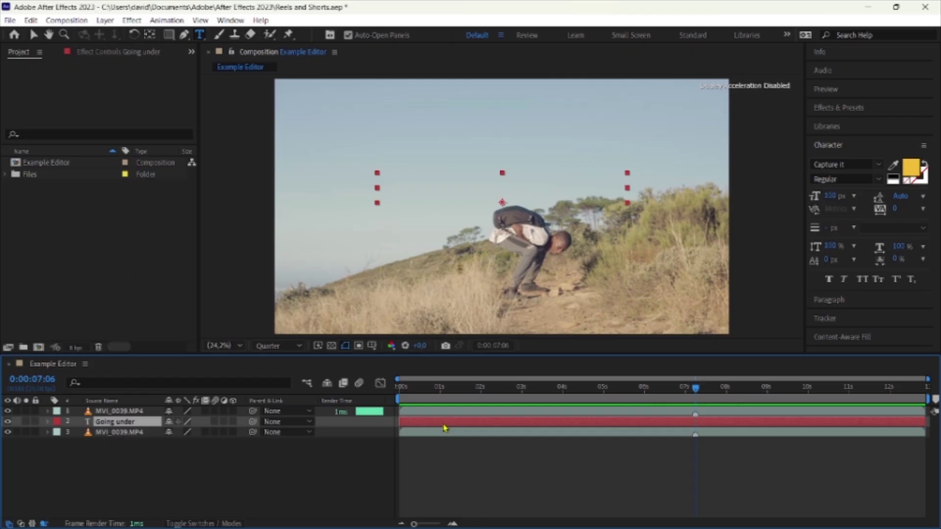
key("ctrl+shift+d")
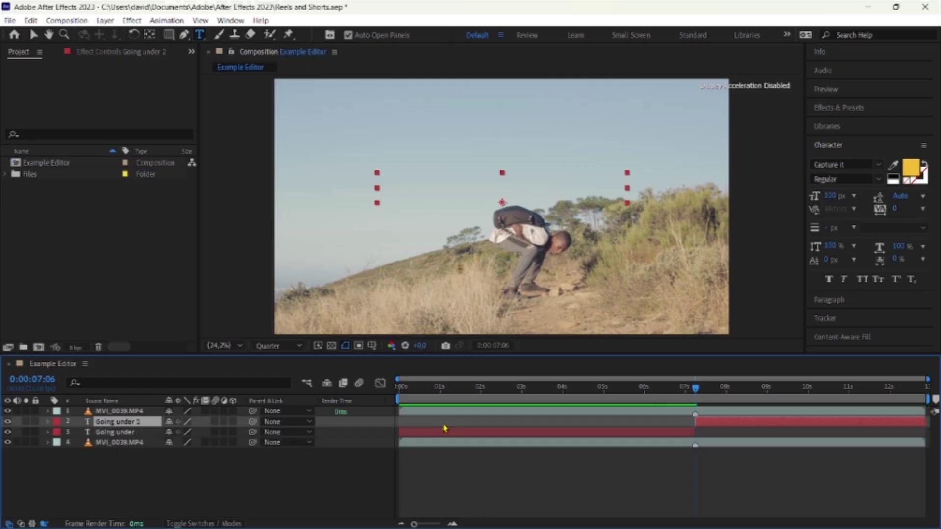
- Move the Going under text segment that ends at 0:00:07:06 to the top of the layer stack
left_click(598, 435)
left_click(705, 424)
left_click(681, 434)
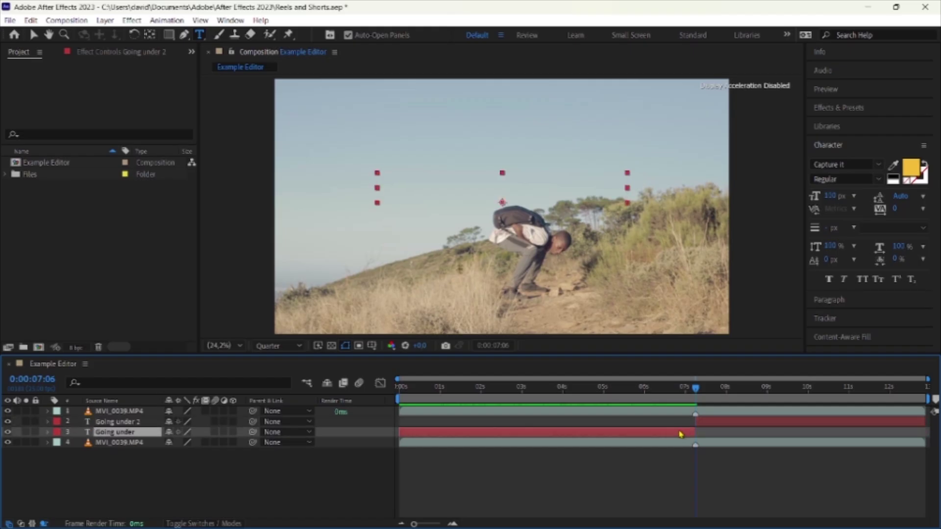
left_click(710, 422)
left_click(672, 436)
left_click(708, 423)
left_click(664, 435)
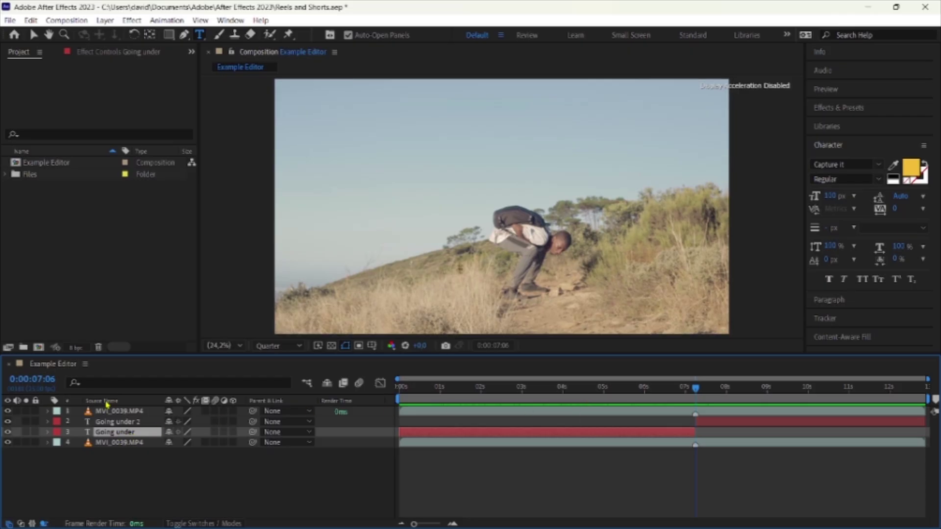
left_click_drag(108, 435, 108, 412)
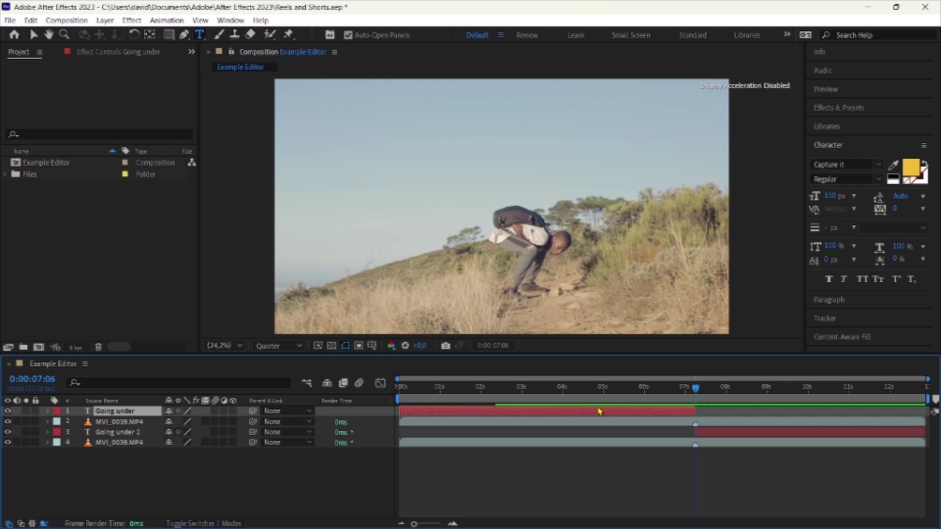
- Split the upper MVI_0039.MP4 footage layer at 0:00:07:06
left_click_drag(696, 389, 749, 397)
left_click(747, 422)
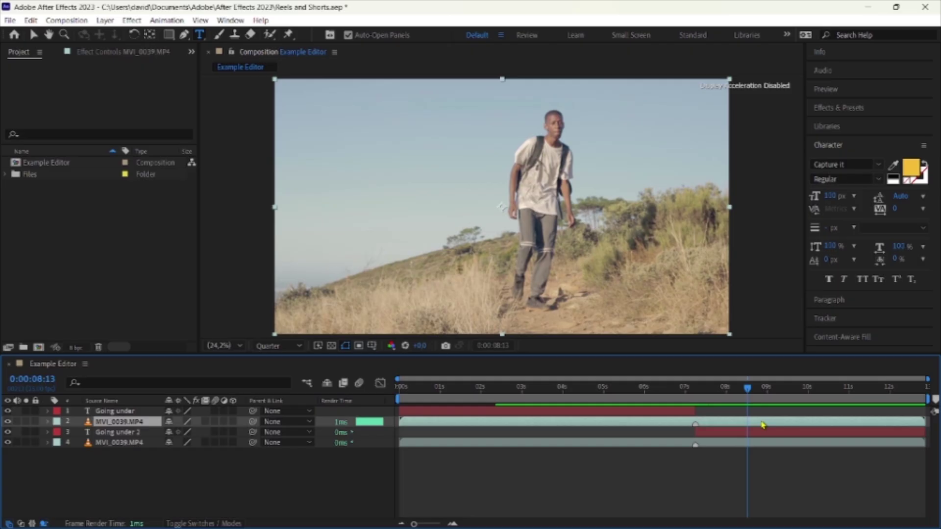
left_click(763, 436)
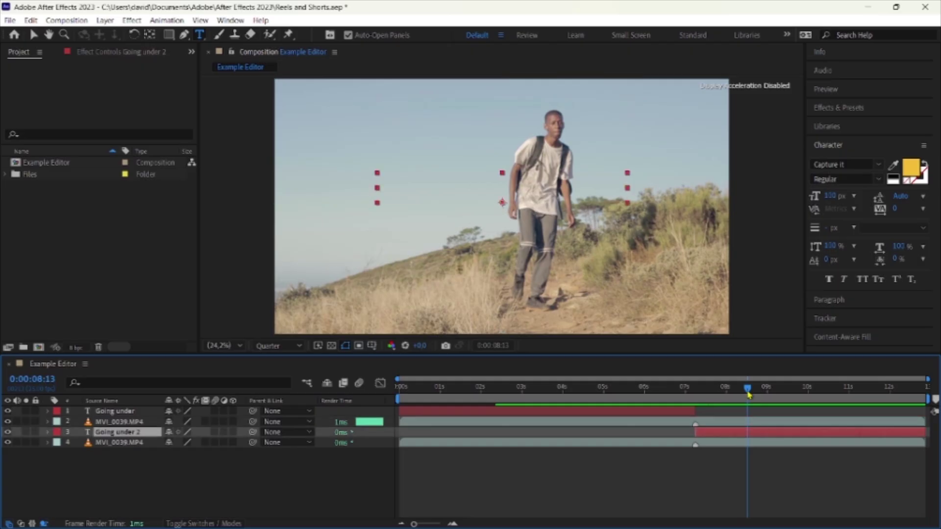
left_click_drag(747, 389, 700, 395)
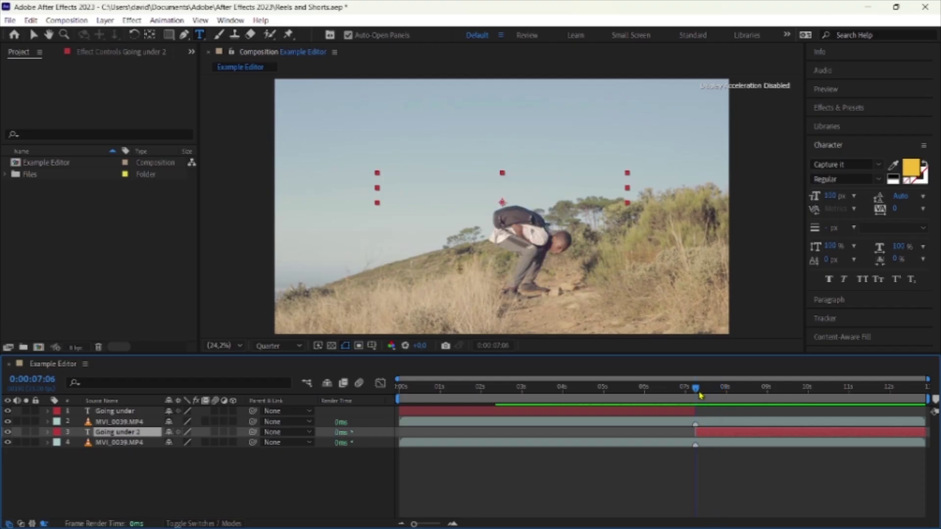
left_click(708, 422)
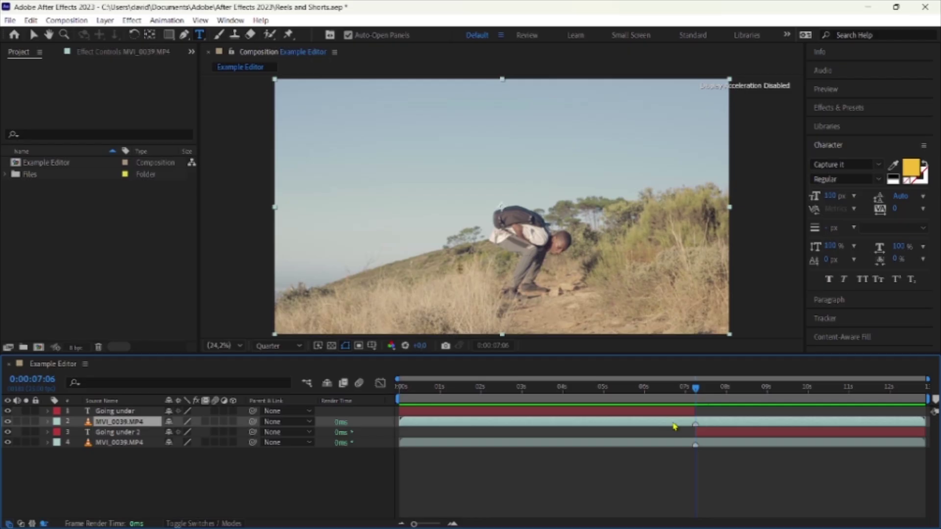
key("ctrl+shift+d")
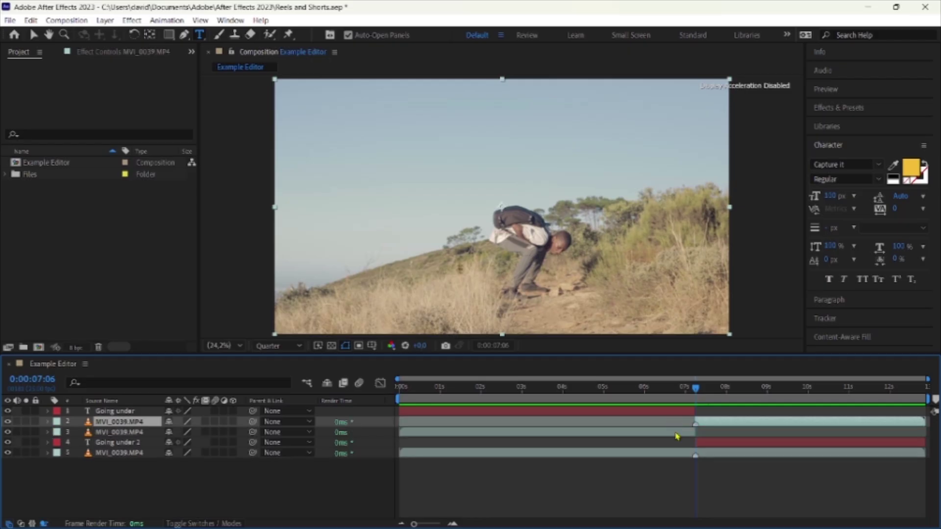
- Examine the stacking order of the five text and footage layers and how they meet at the 0:00:07:06 split
left_click(676, 436)
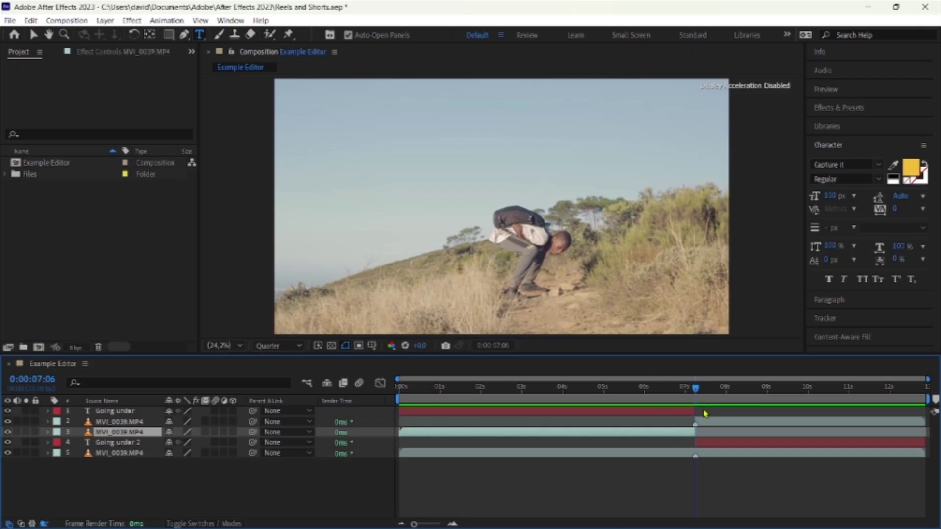
left_click(720, 424)
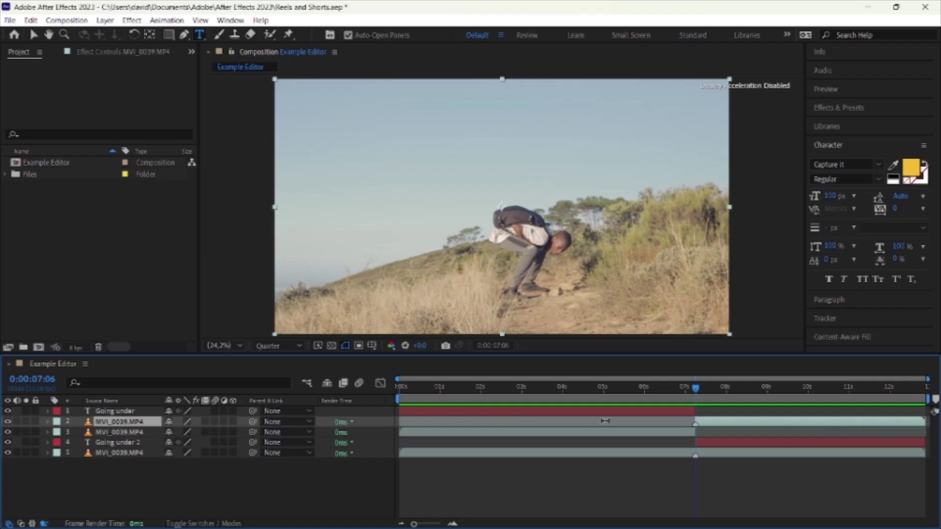
left_click(125, 414)
left_click(124, 423)
left_click(125, 432)
left_click(125, 442)
left_click(124, 451)
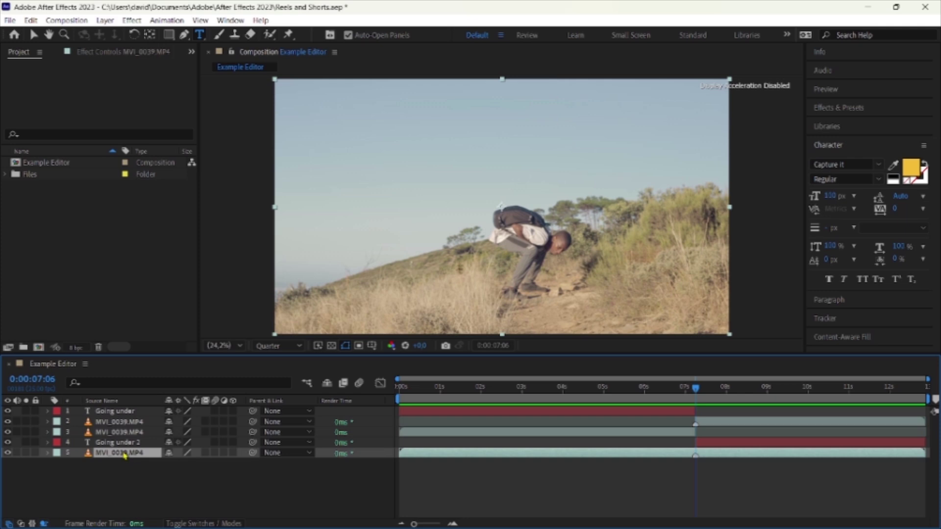
left_click(631, 411)
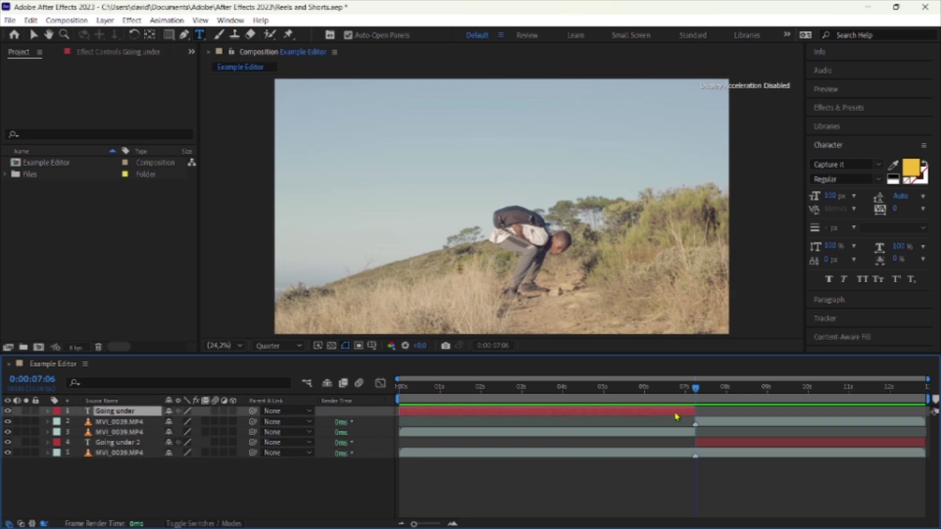
mouse_move(697, 388)
left_mouse_down()
mouse_move(791, 393)
mouse_move(637, 400)
mouse_move(712, 395)
left_mouse_up()
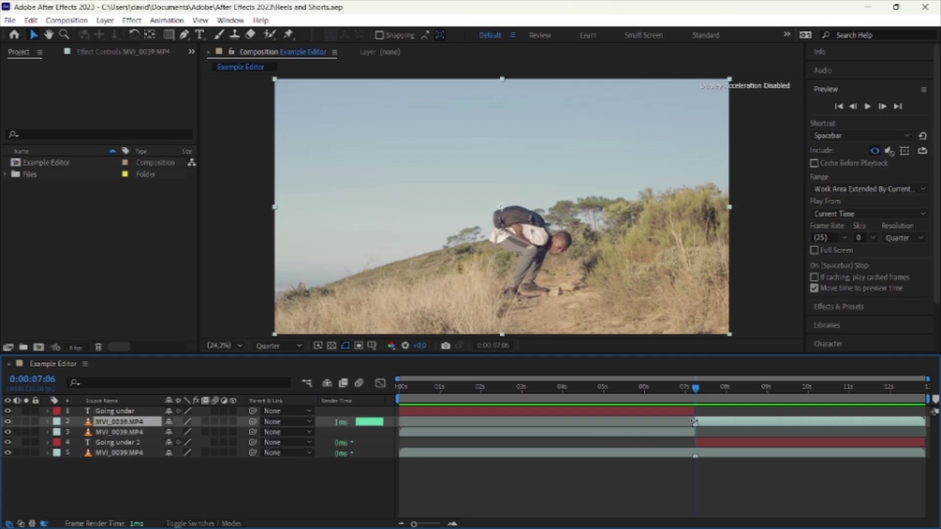
- Open the upper MVI_0039.MP4 segment that starts at 0:00:07:06 in its own layer view
double_click(718, 427)
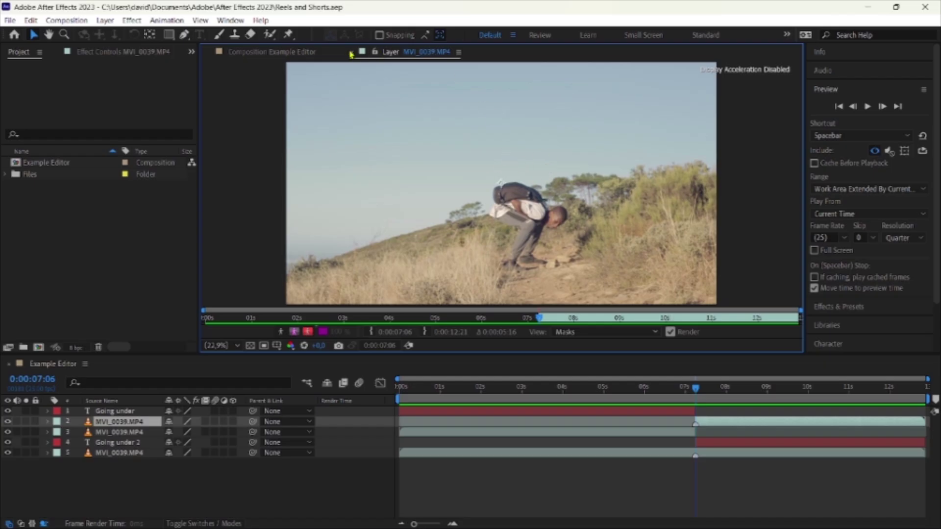
left_click(298, 54)
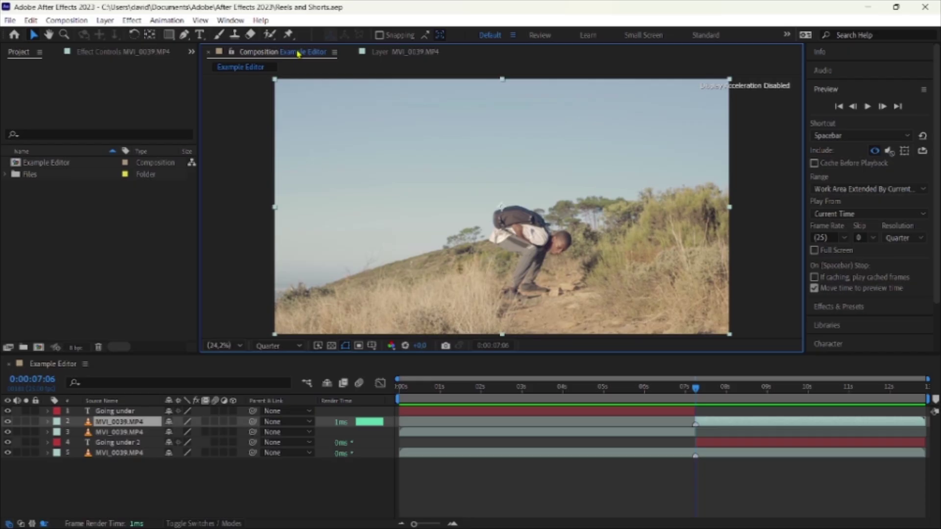
left_click(381, 53)
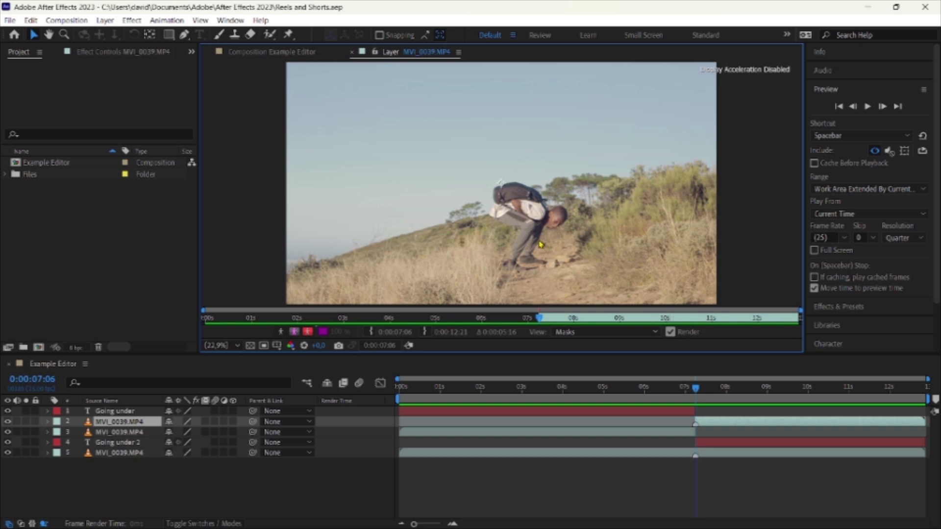
scroll(533, 243, "up", 1)
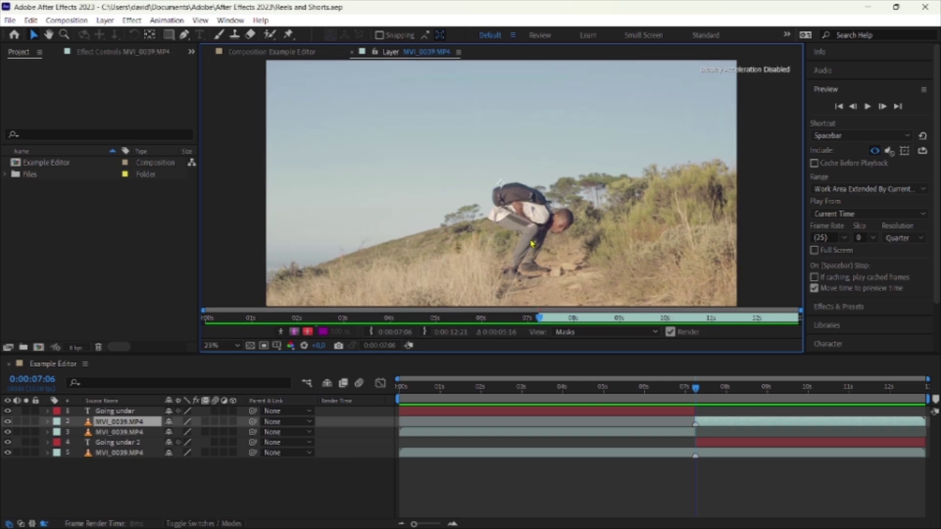
scroll(533, 244, "up", 6)
scroll(533, 244, "down", 6)
scroll(533, 243, "down", 3)
scroll(532, 243, "up", 3)
scroll(532, 244, "up", 3)
scroll(533, 244, "down", 3)
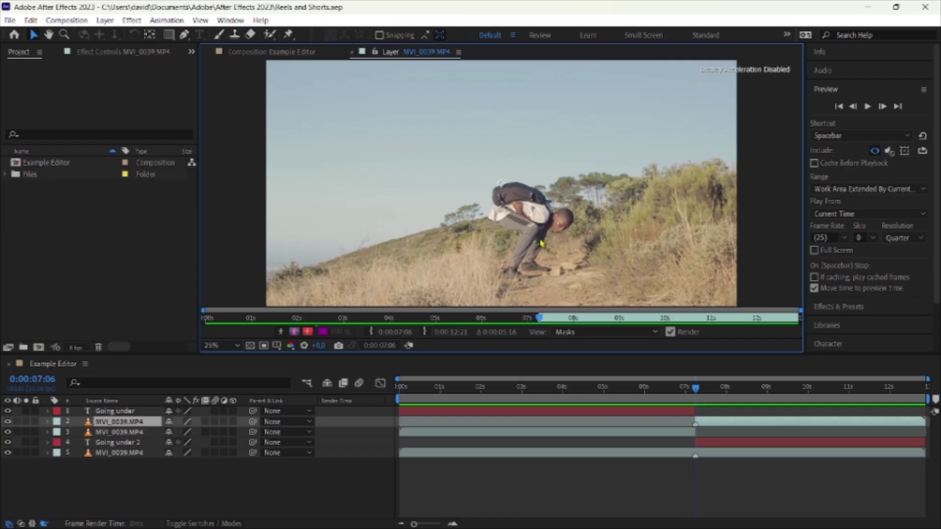
- Set the layer view's resolution to Full
left_click(203, 20)
mouse_move(220, 84)
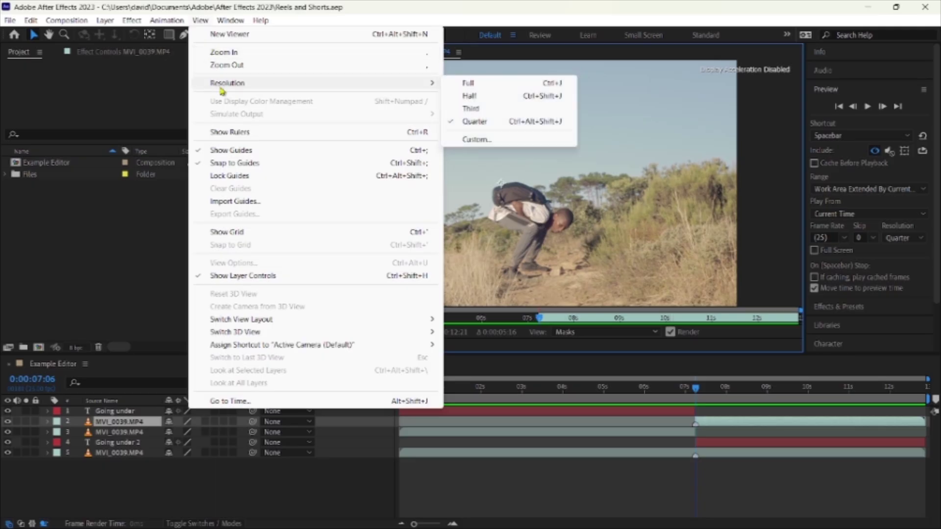
left_click(483, 86)
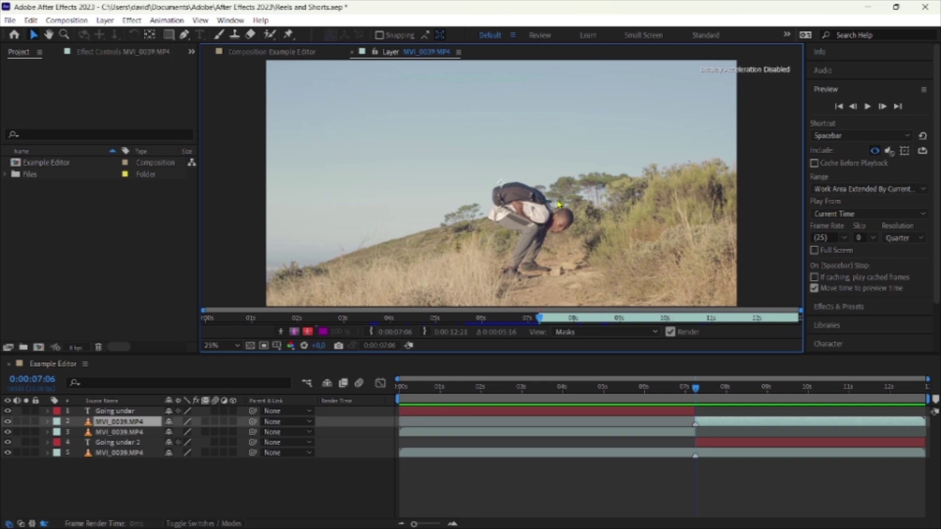
- Trace the crouching man's backpack, torso, upper legs and head as foreground with the Roto Brush at 0:00:07:06
left_click(271, 35)
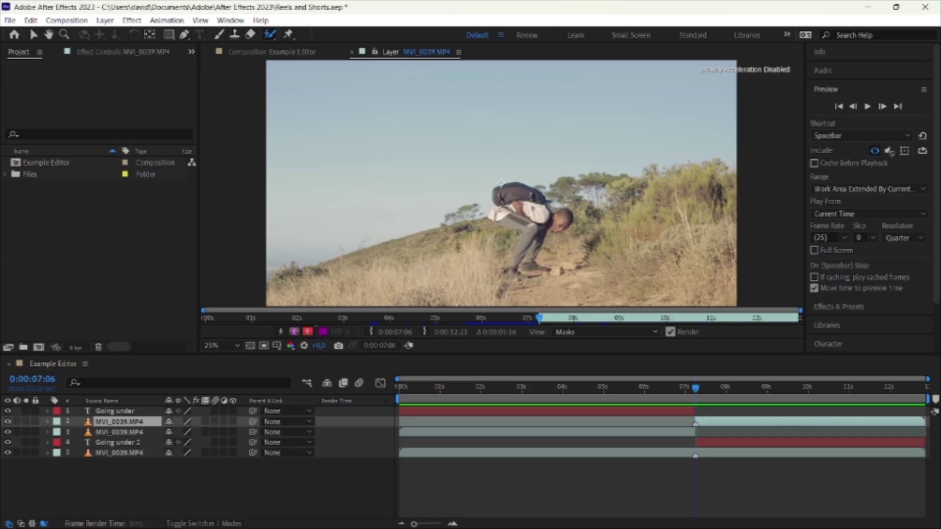
scroll(500, 182, "up", 2)
scroll(500, 182, "up", 2)
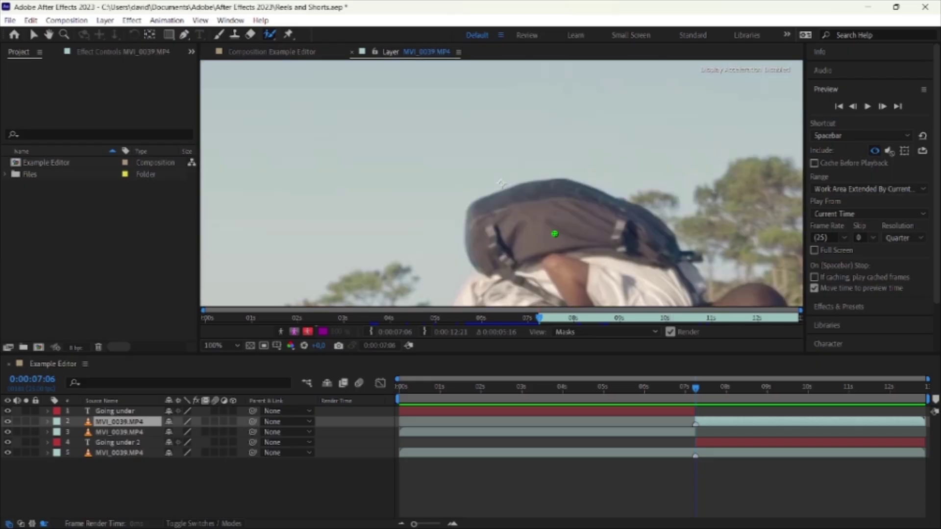
key("space")
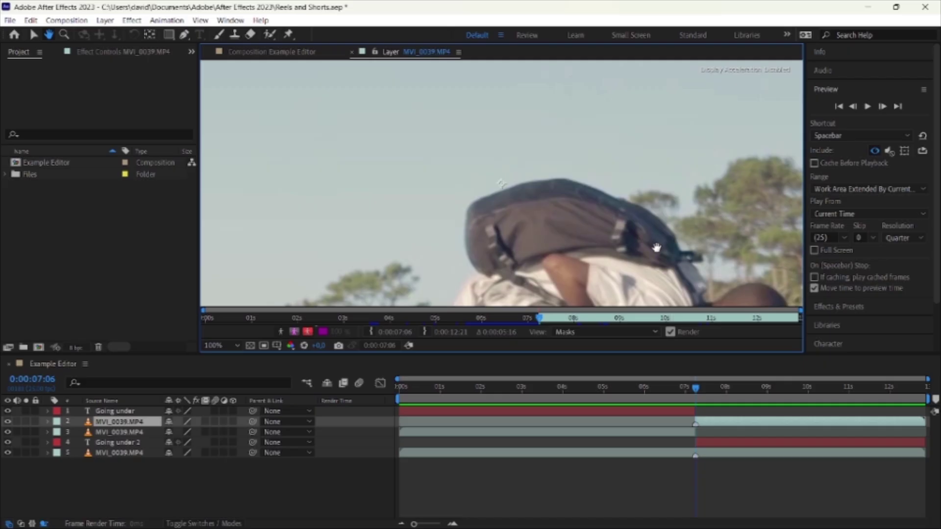
left_click_drag(654, 244, 518, 142)
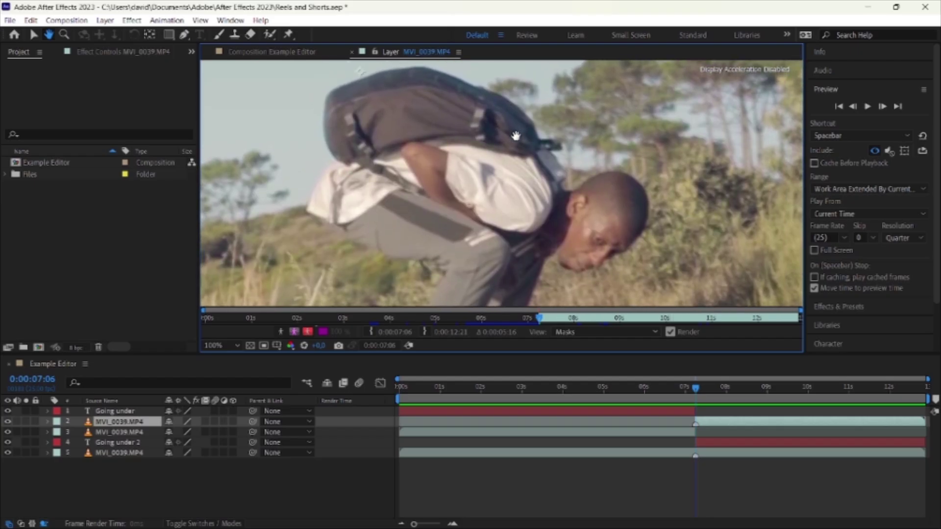
key("alt+w")
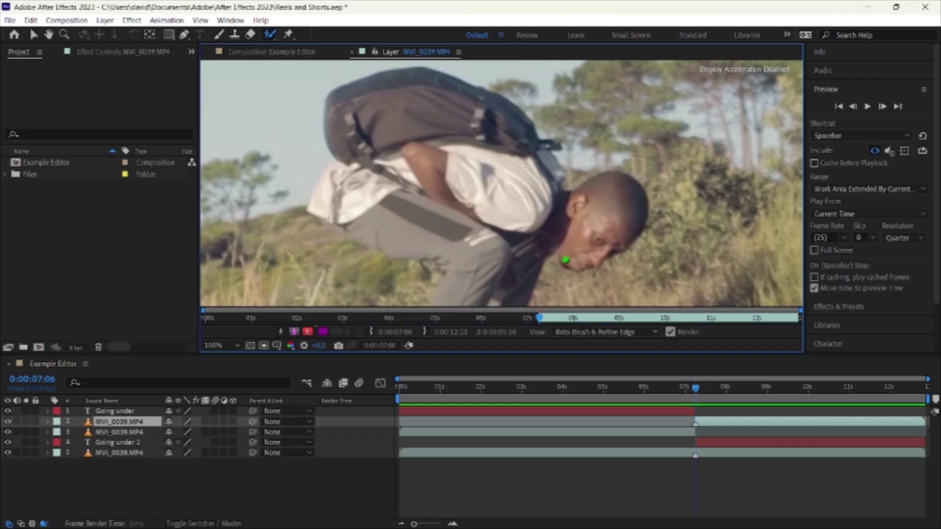
left_click_drag(566, 260, 590, 255)
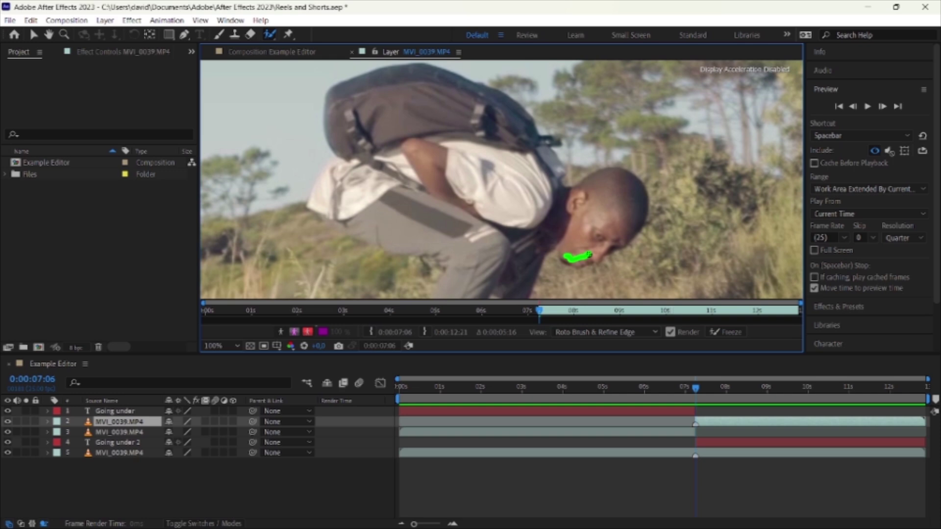
mouse_move(590, 254)
left_mouse_down()
mouse_move(537, 258)
mouse_move(567, 246)
left_mouse_up()
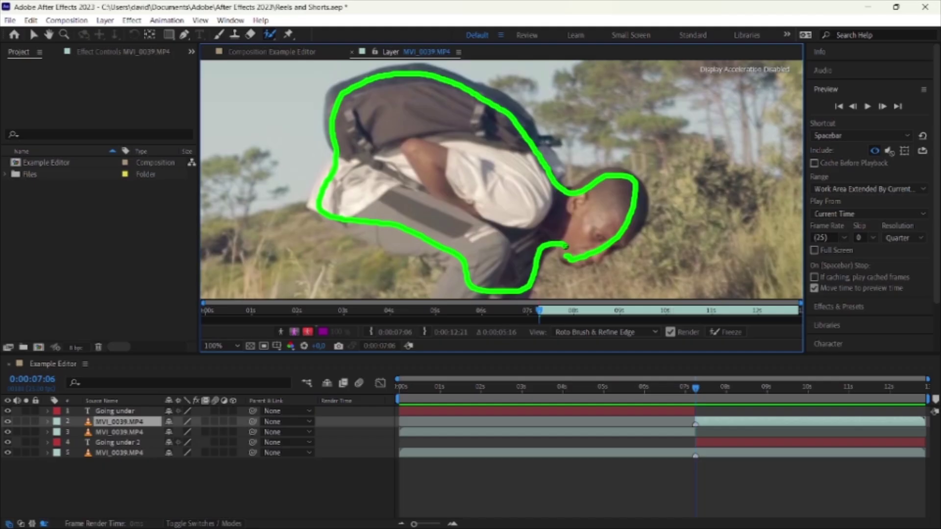
left_click_drag(566, 247, 566, 248)
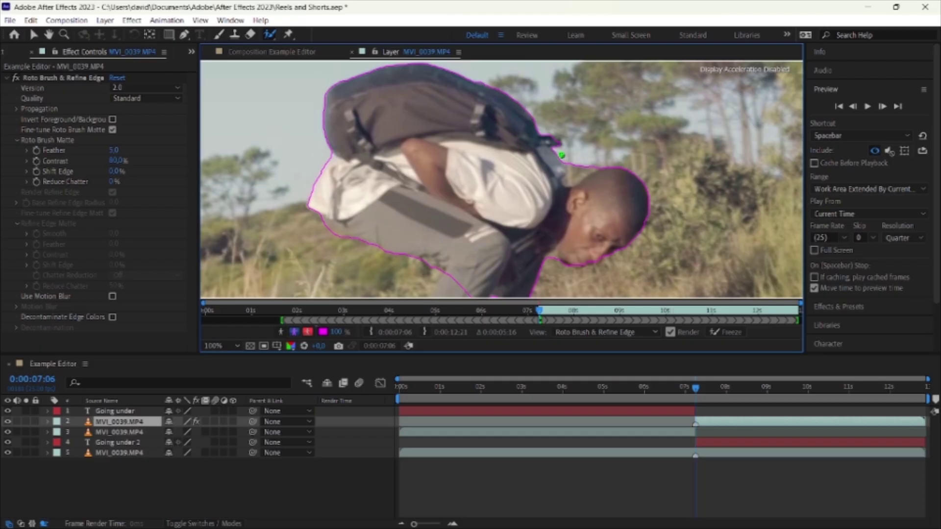
- Refine the Roto Brush selection around the shoulder strap, subtracting the background gap between the backpack and the head
left_click_drag(562, 155, 573, 169)
scroll(572, 169, "up", 1)
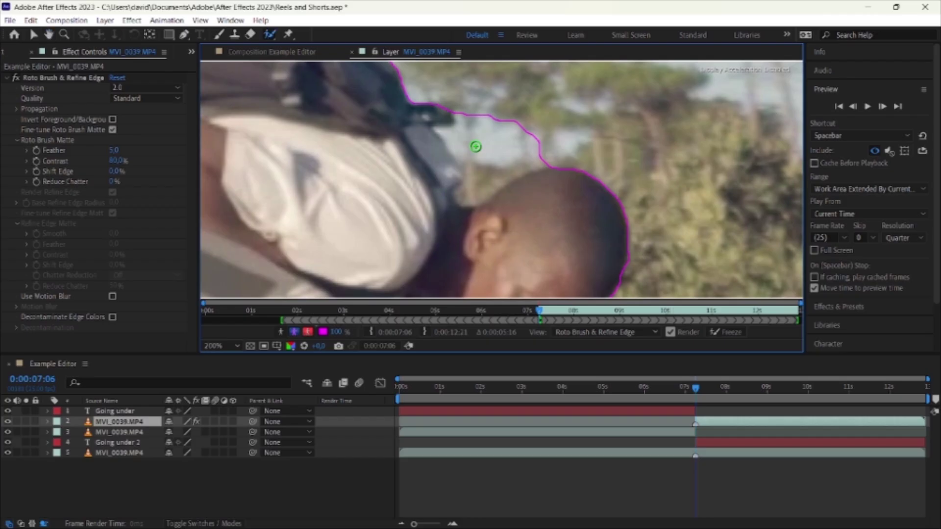
key("alt")
mouse_move(458, 112)
left_mouse_down()
mouse_move(463, 198)
mouse_move(556, 156)
left_mouse_up()
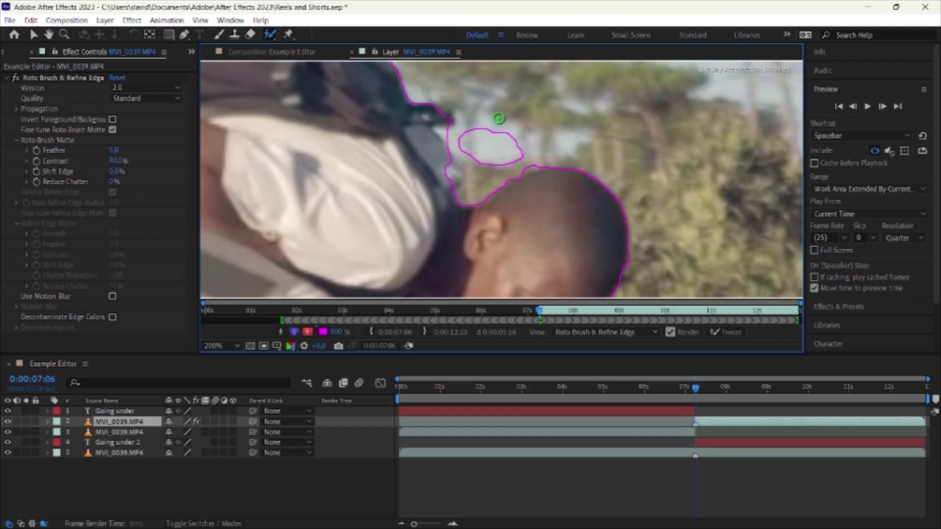
mouse_move(474, 119)
left_mouse_down()
mouse_move(465, 137)
mouse_move(472, 159)
mouse_move(502, 134)
mouse_move(500, 168)
mouse_move(521, 149)
left_mouse_up()
mouse_move(485, 97)
left_mouse_down()
mouse_move(472, 120)
mouse_move(492, 130)
mouse_move(502, 116)
mouse_move(533, 142)
mouse_move(496, 173)
left_mouse_up()
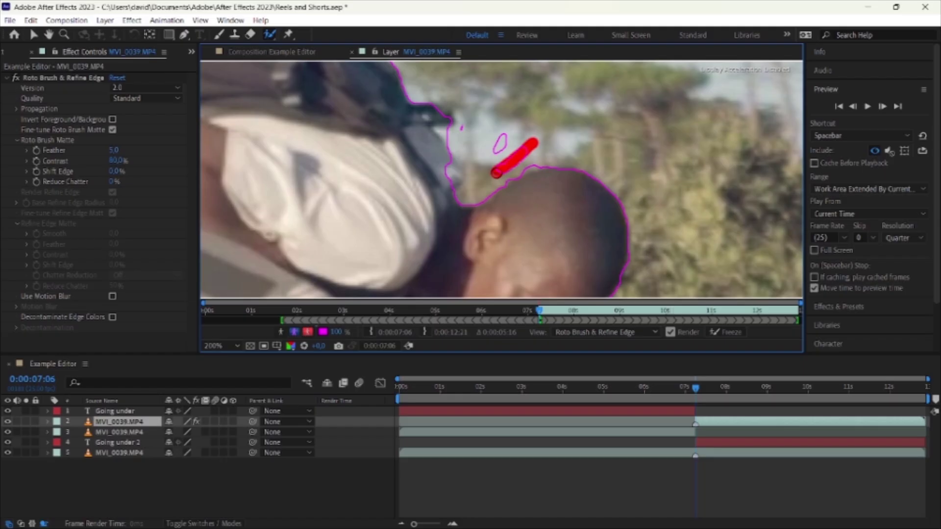
left_click_drag(496, 173, 496, 173)
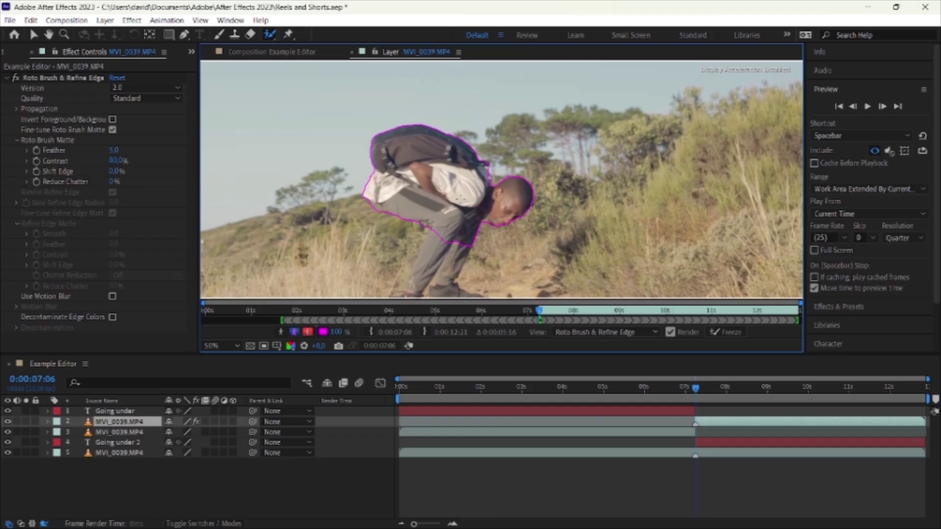
- Check the man's cut-out against the GOING UNDER title in the Example Editor composition, then return to the footage's layer view
key("comma")
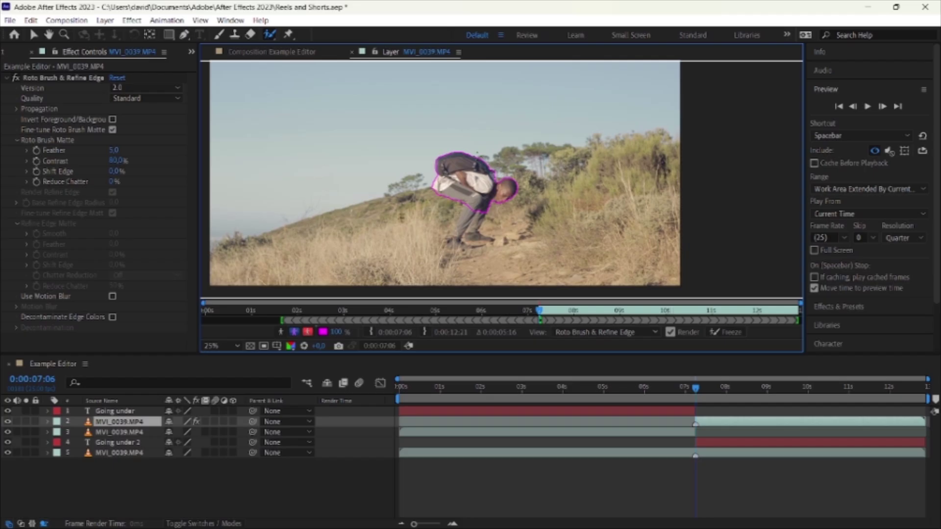
left_click(238, 347)
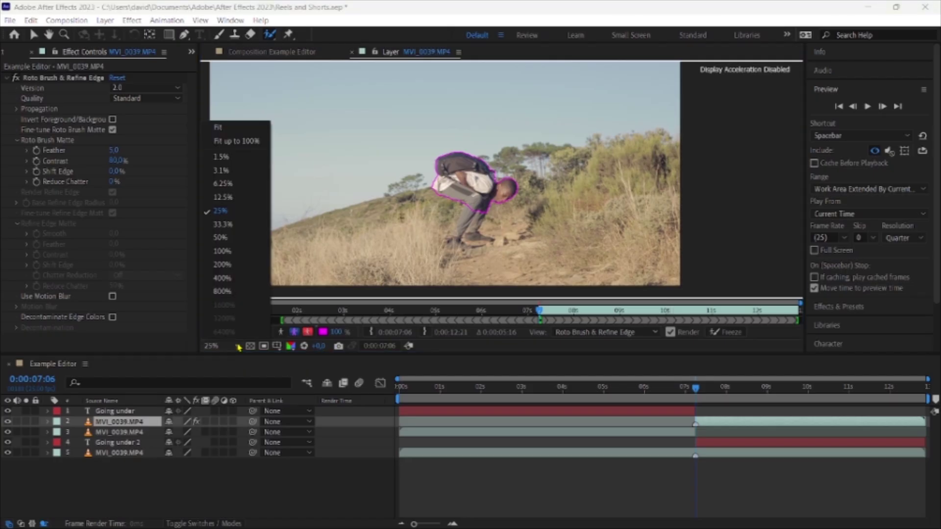
left_click(244, 141)
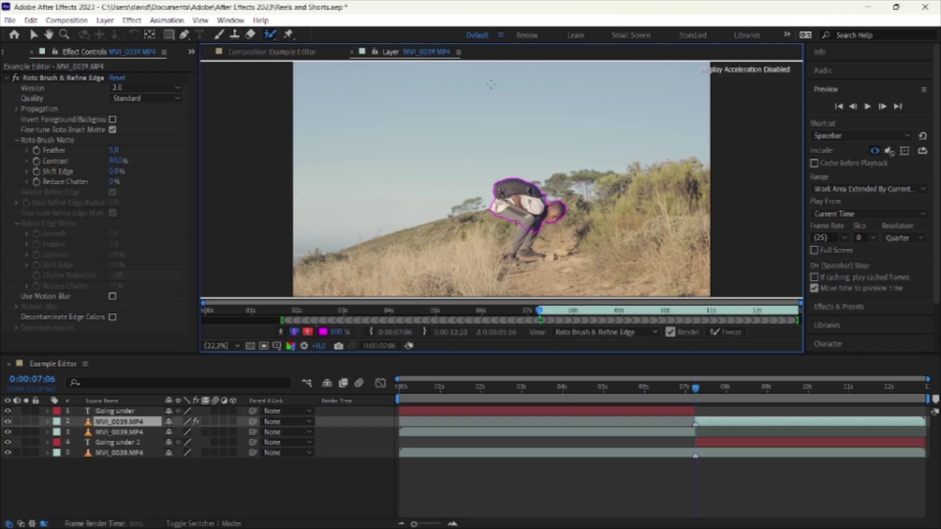
left_click(720, 426)
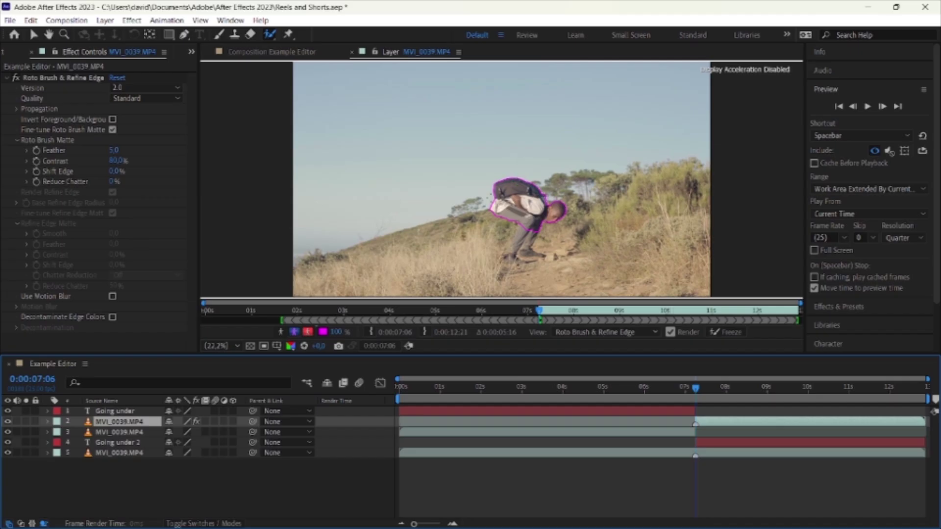
key("backslash")
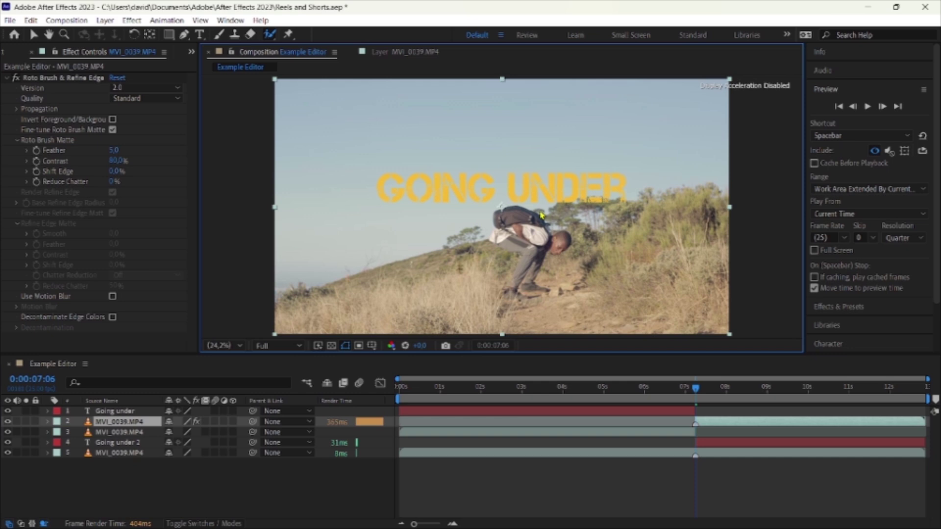
left_click(405, 53)
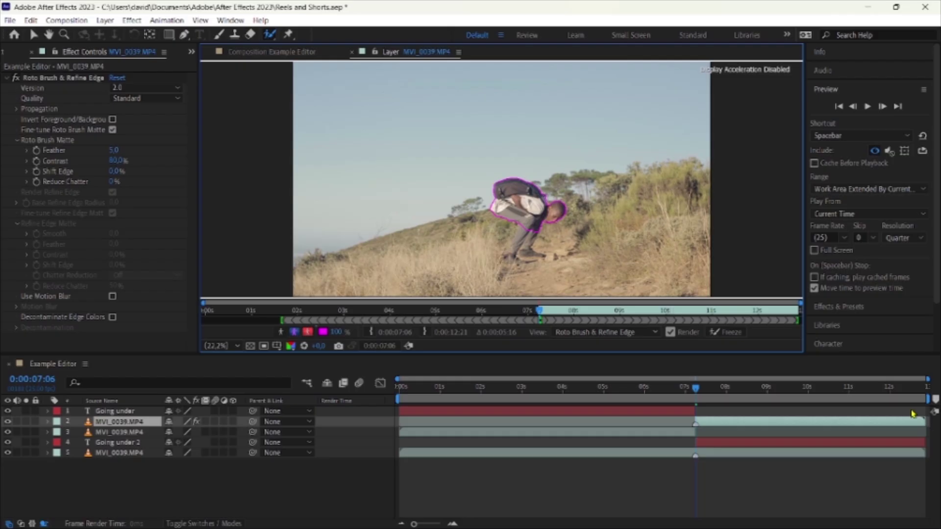
- Save the Reels and Shorts project and open the recent Quick Editorials project
key("ctrl+s")
left_click(14, 34)
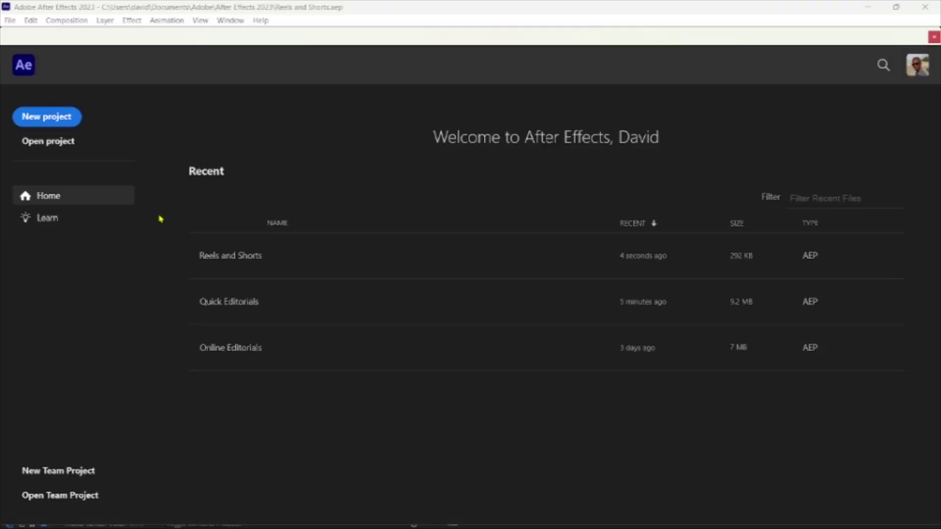
left_click(224, 302)
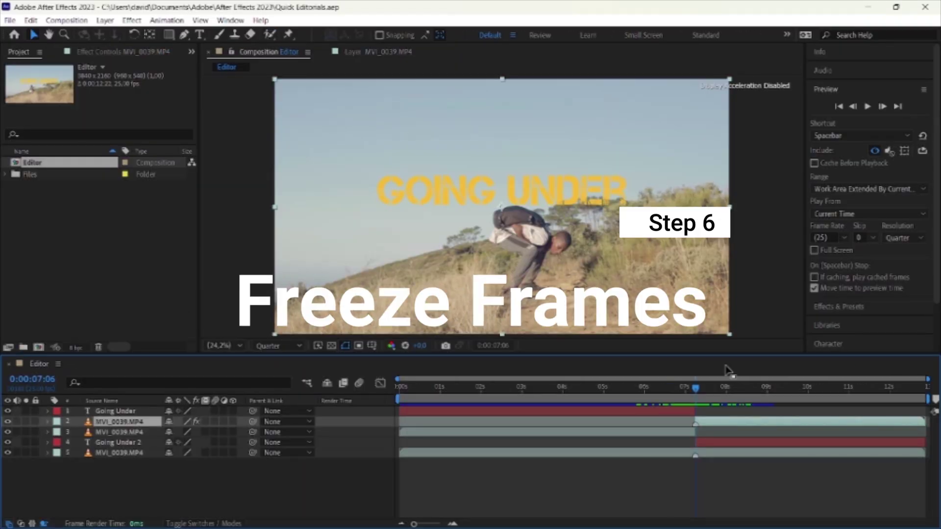
- Open the upper MVI_0039.MP4 segment that starts at 0:00:07:06 in its layer view, showing the whole frame
double_click(725, 424)
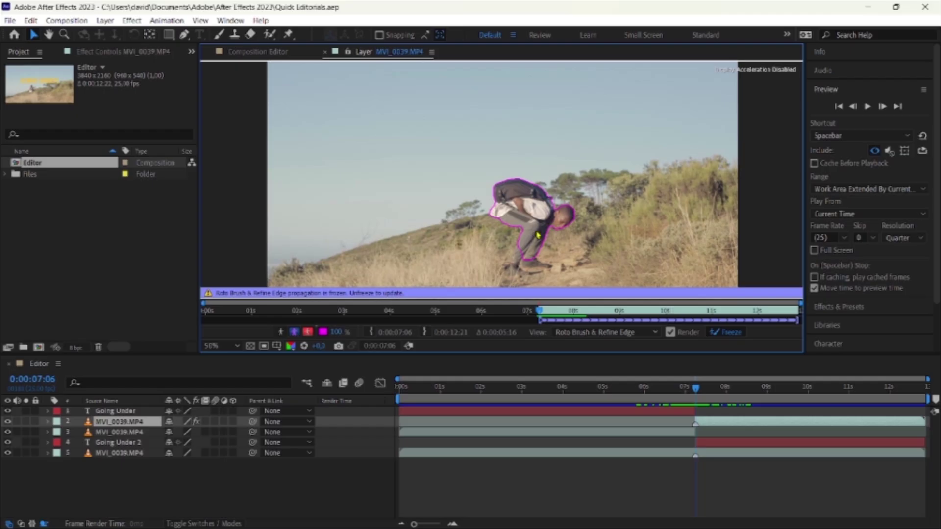
key("period")
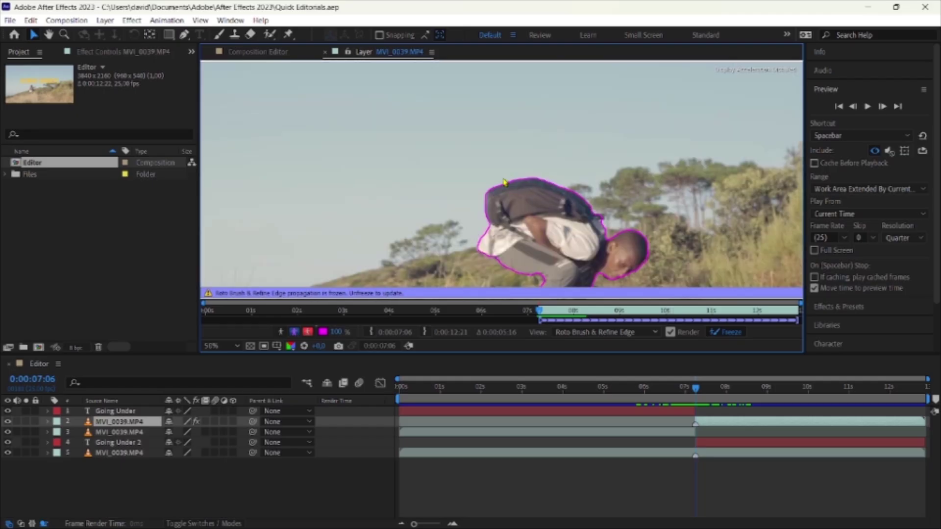
key("h")
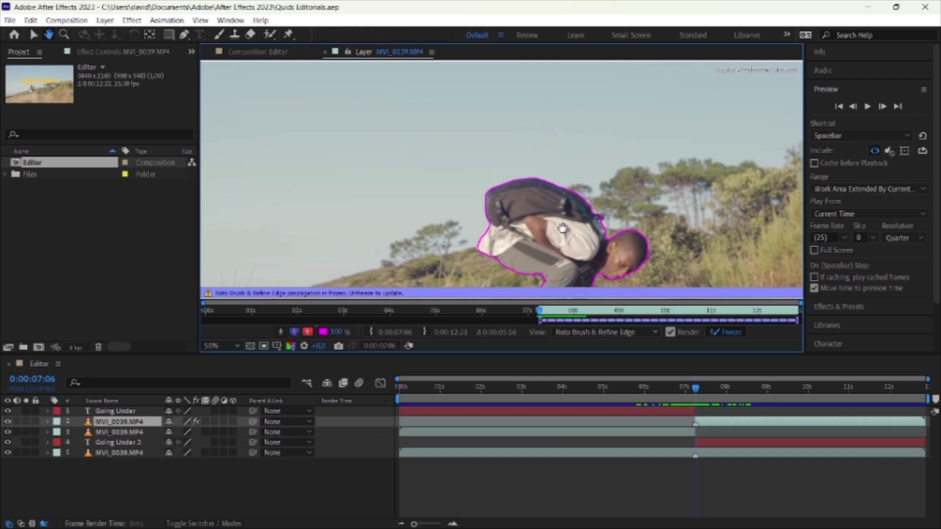
key("v")
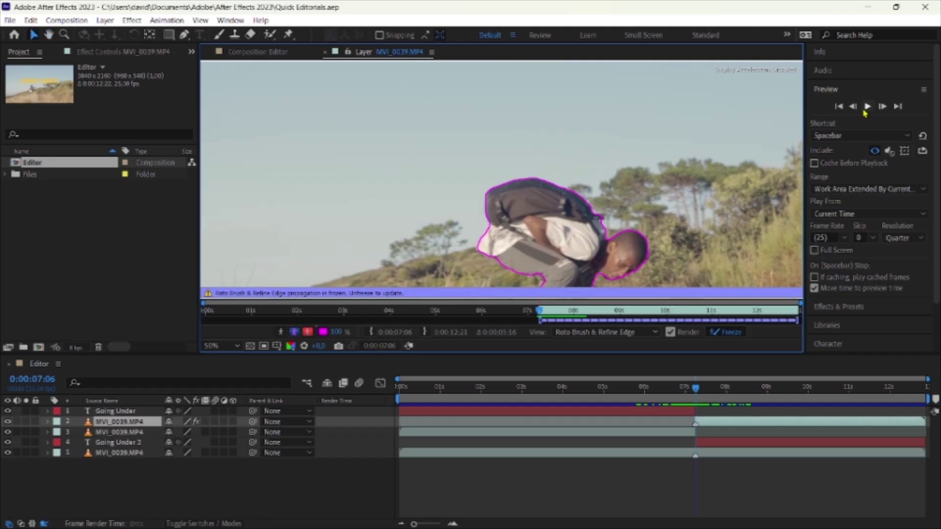
left_click(237, 346)
- Play the layer from 0:00:07:06 to 0:00:08:17 to check how the Roto Brush outline follows the man
left_click(867, 107)
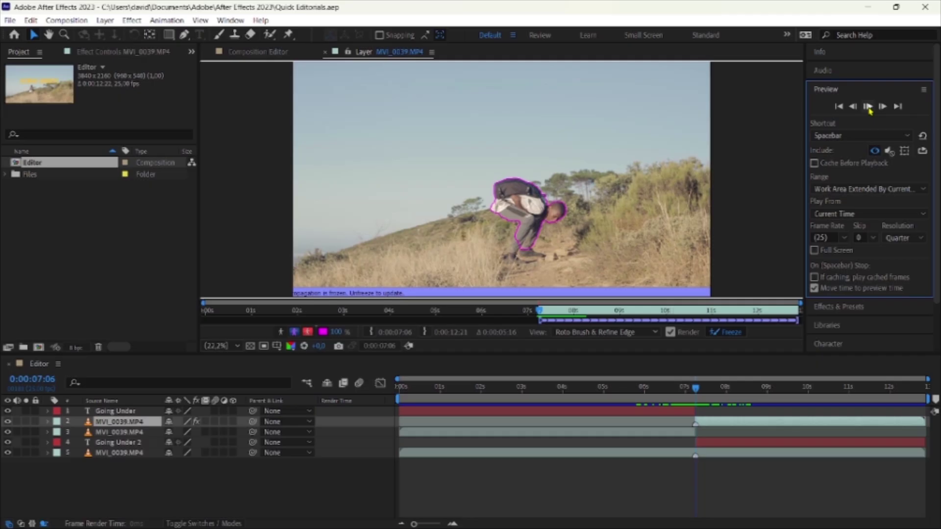
left_click(868, 107)
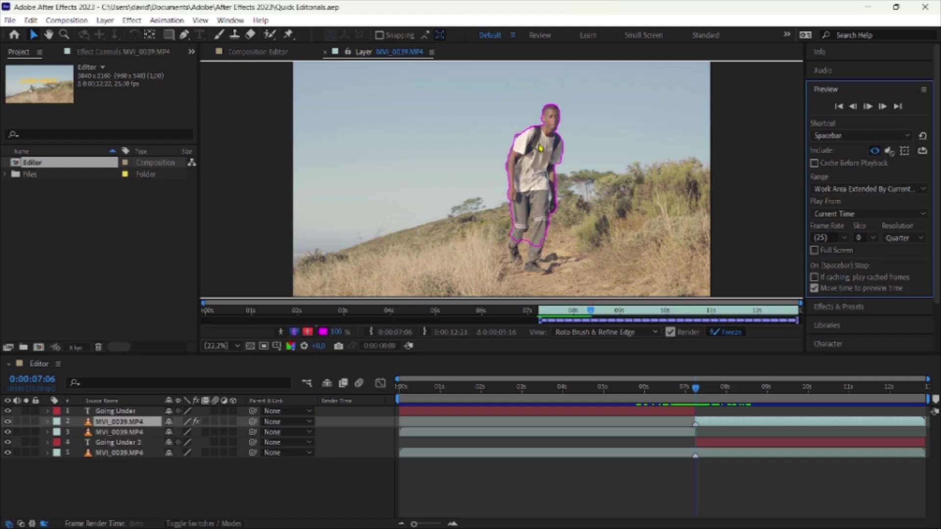
left_click(868, 107)
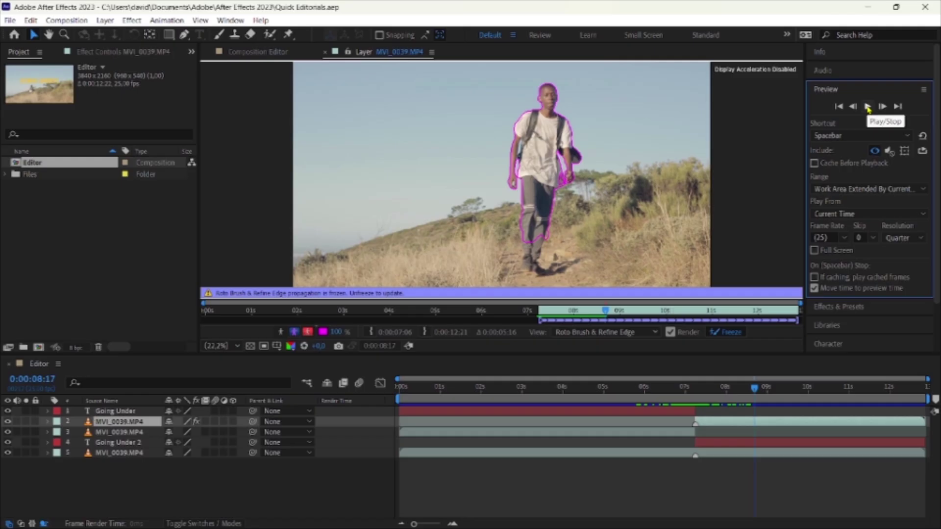
- Inspect the Roto Brush edge around the man's hand and shirt up close at 0:00:08:17
scroll(537, 161, "up", 2)
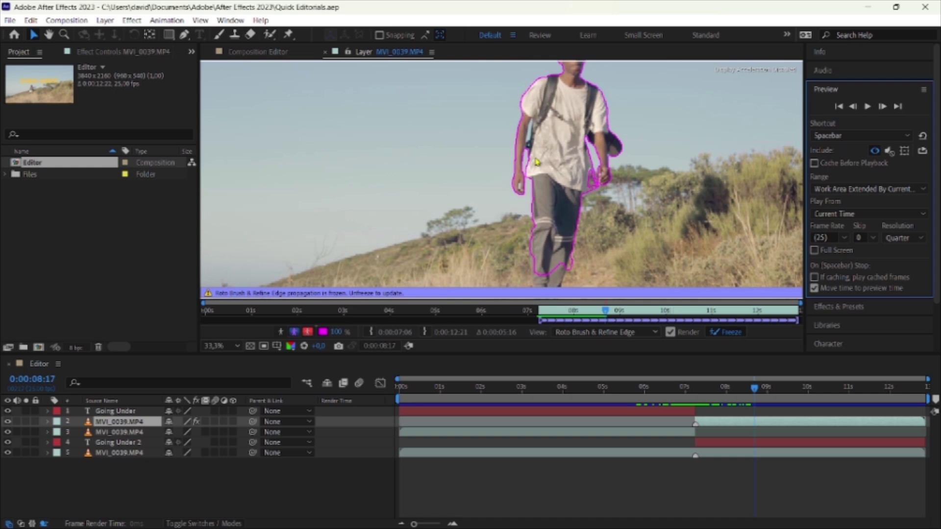
scroll(567, 221, "up", 5)
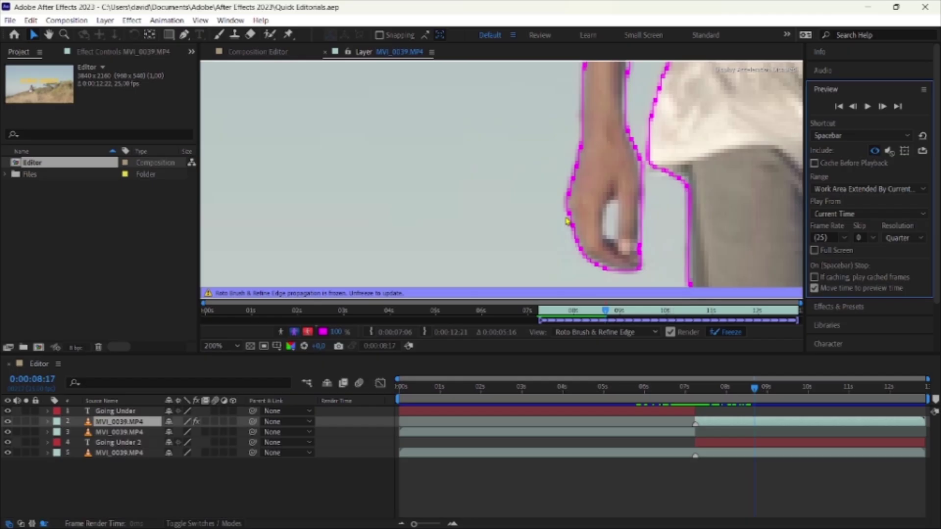
left_click(221, 346)
left_click(222, 250)
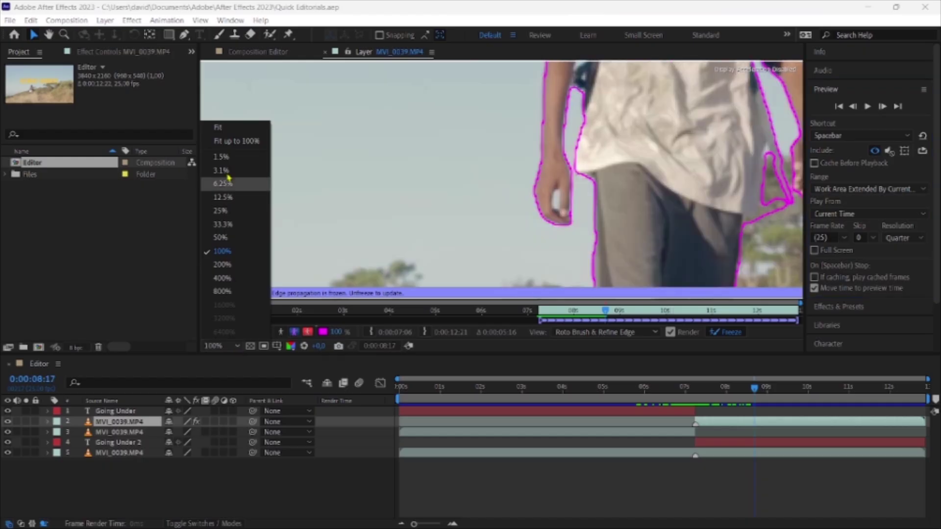
left_click(236, 141)
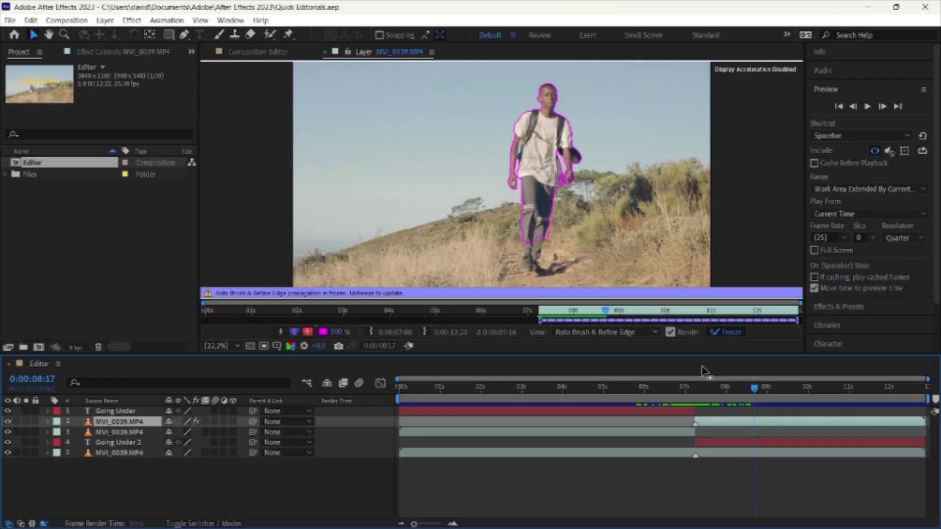
- Check the Roto Brush outline around the man frame by frame, going backward from 0:00:08:17 to 0:00:07:20
key("Page_Up")
key("Page_Up")
key("Page_Up")
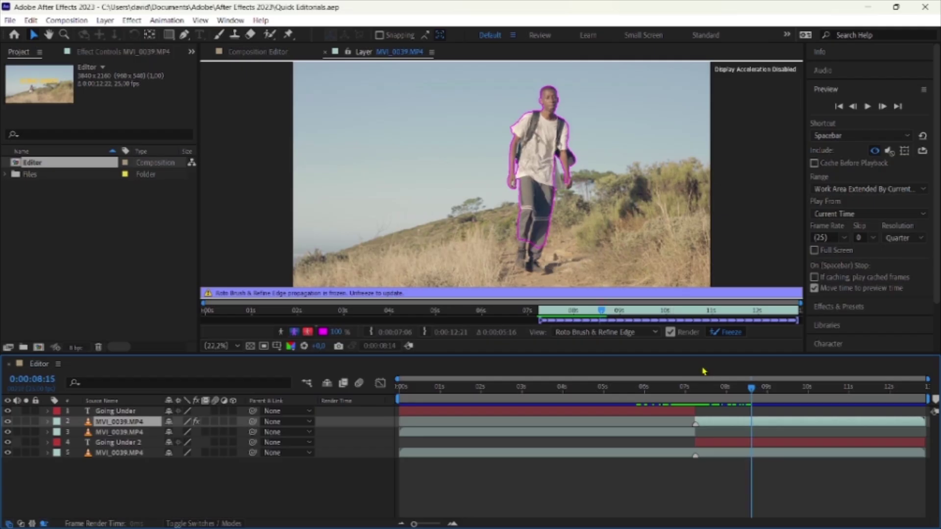
key("Page_Up")
key("Page_Up")
key("Page_Up")
key("Page_Up")
key("Page_Up")
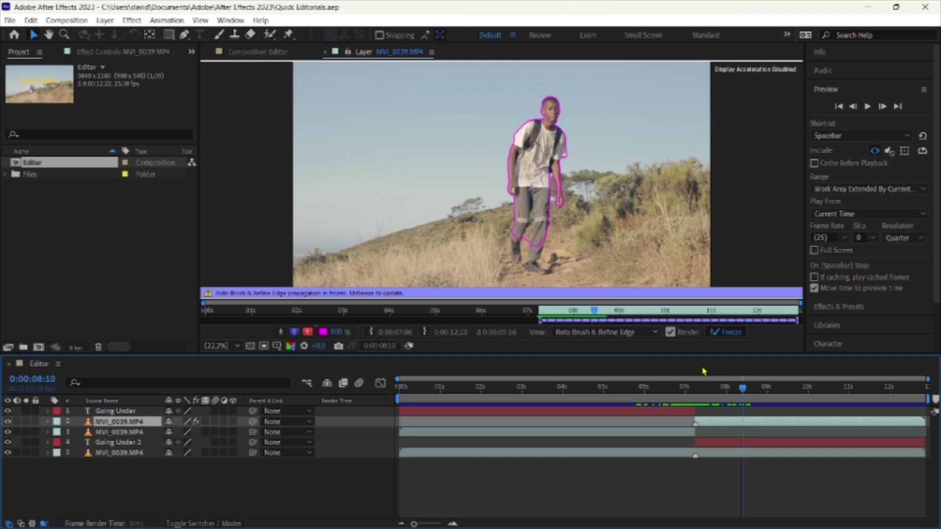
key("Page_Up")
key("Page_Up")
key("Page_Up")
key("Page_Up")
key("Page_Up")
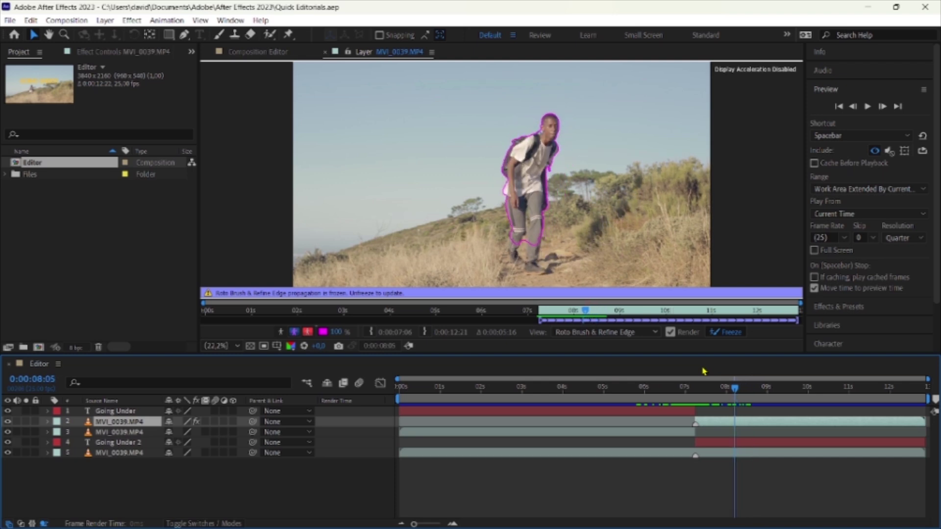
key("Page_Up")
key("Page_Up")
key("Page_Up")
key("Page_Up")
key("Page_Up")
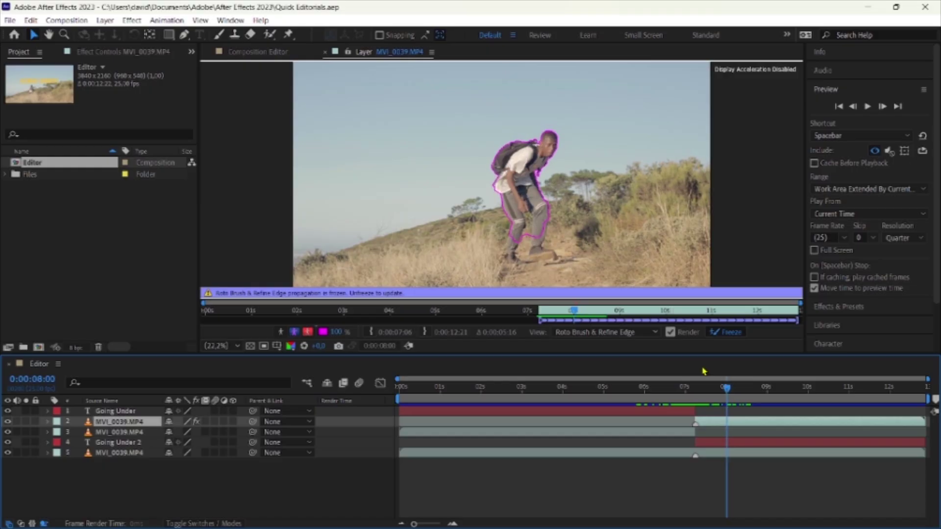
key("Page_Up")
key("Page_Up")
key("Page_Up")
key("Page_Up")
key("Page_Up")
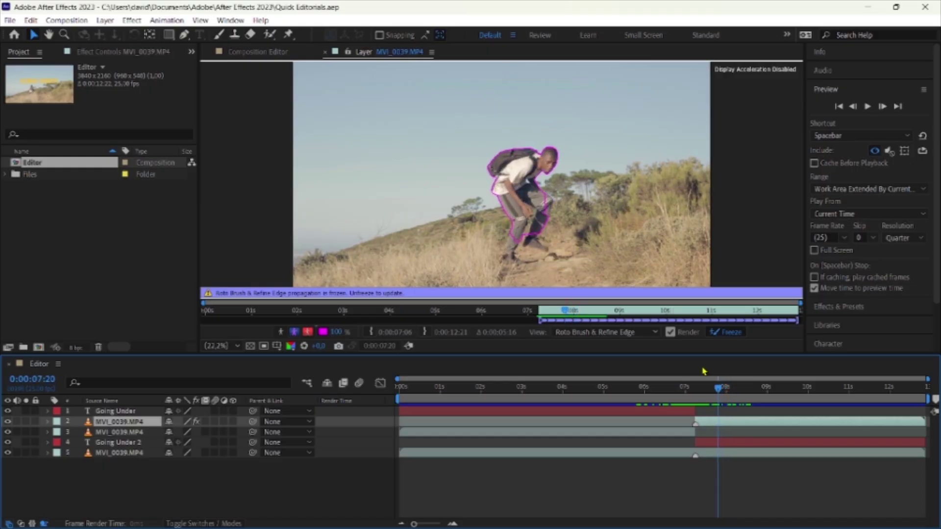
- Check the Roto Brush outline frame by frame forward from 0:00:07:20 to 0:00:08:15, and play the layer on to 0:00:10:06
key("Page_Down")
key("Page_Down")
key("Page_Down")
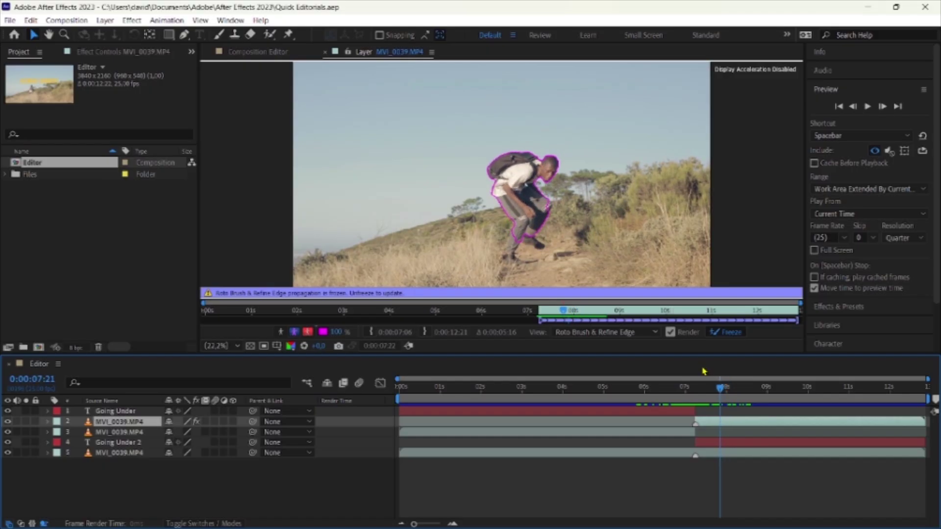
key("Page_Down")
key("Page_Down")
key("Page_Down")
key("Page_Down")
key("Page_Down")
key("Page_Down")
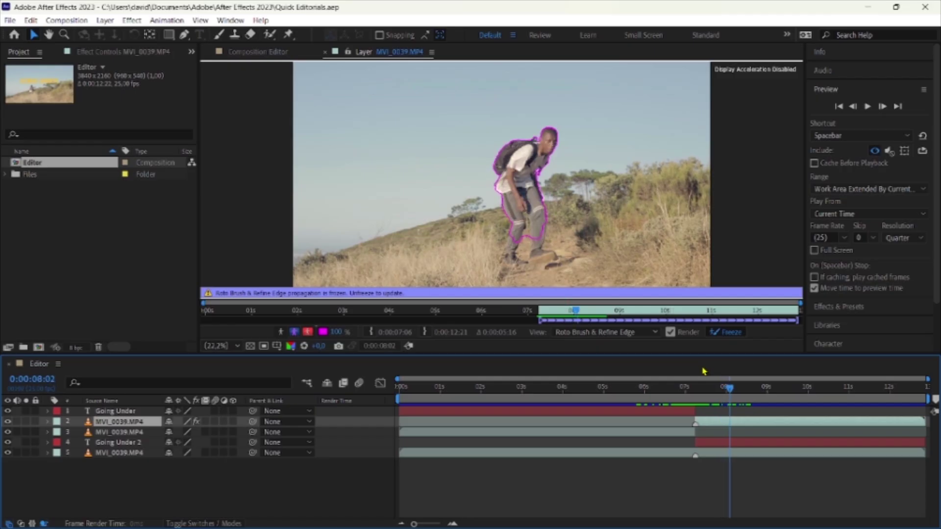
key("Page_Down")
key("Page_Down")
key("Page_Down")
key("Page_Down")
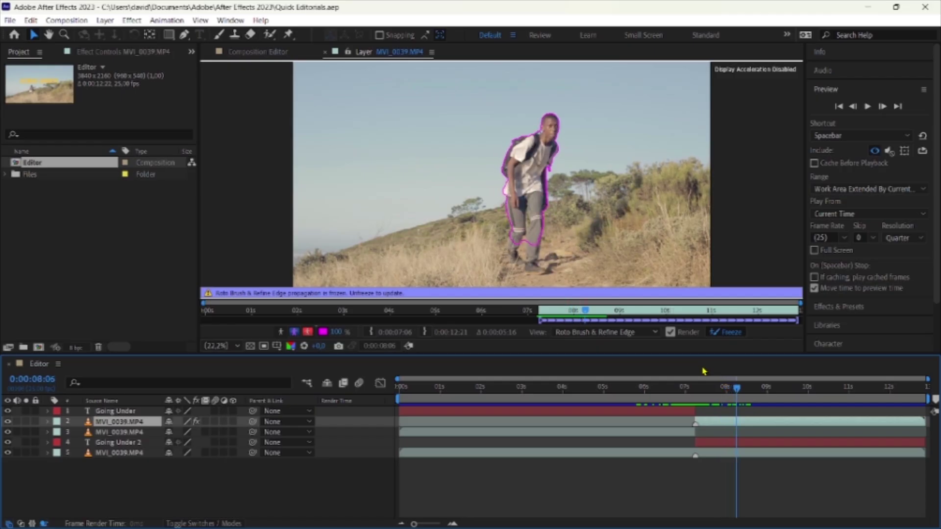
key("Page_Down")
key("Page_Down")
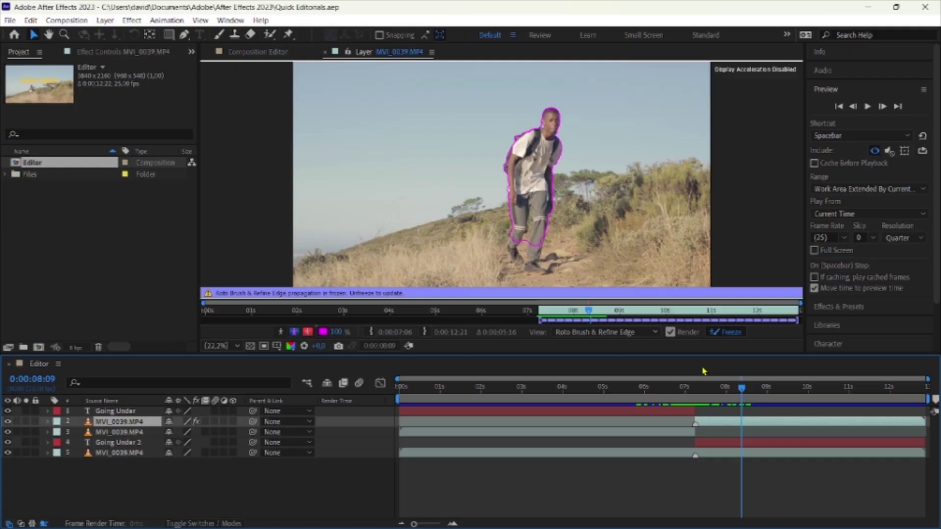
key("Page_Down")
key("Page_Down")
key("Page_Down")
key("Page_Down")
key("Page_Down")
key("Page_Down")
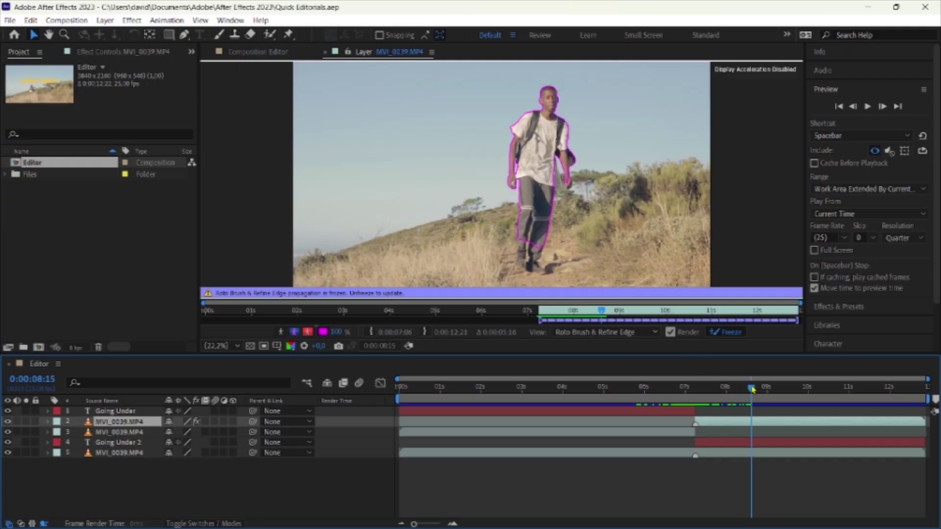
left_click(867, 107)
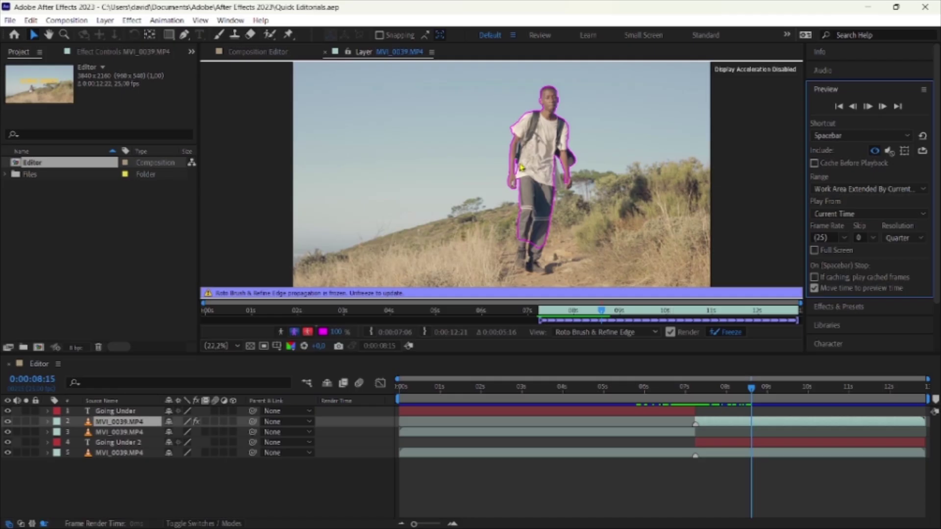
key("space")
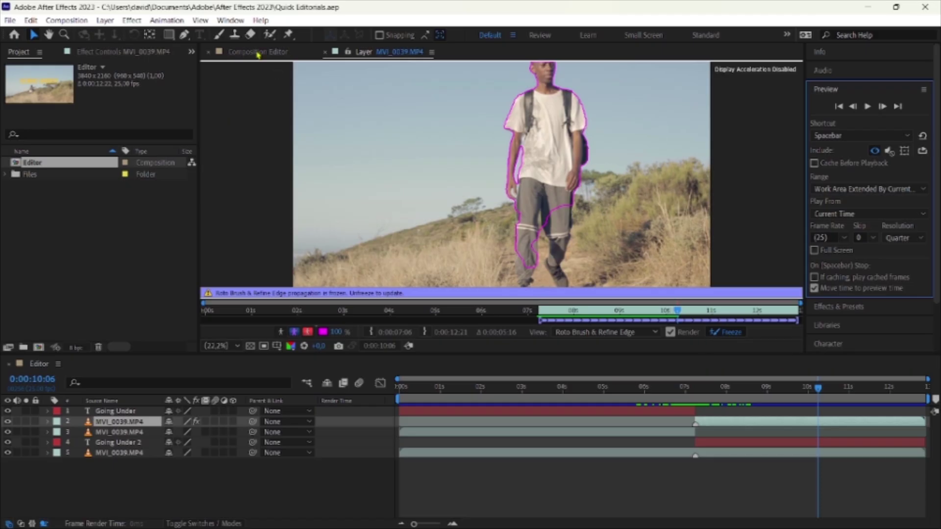
- Return to the Editor composition, preview how the man passes the Going Under title, and check the frames at 0:00:09:04 and 0:00:06:02
left_click(275, 56)
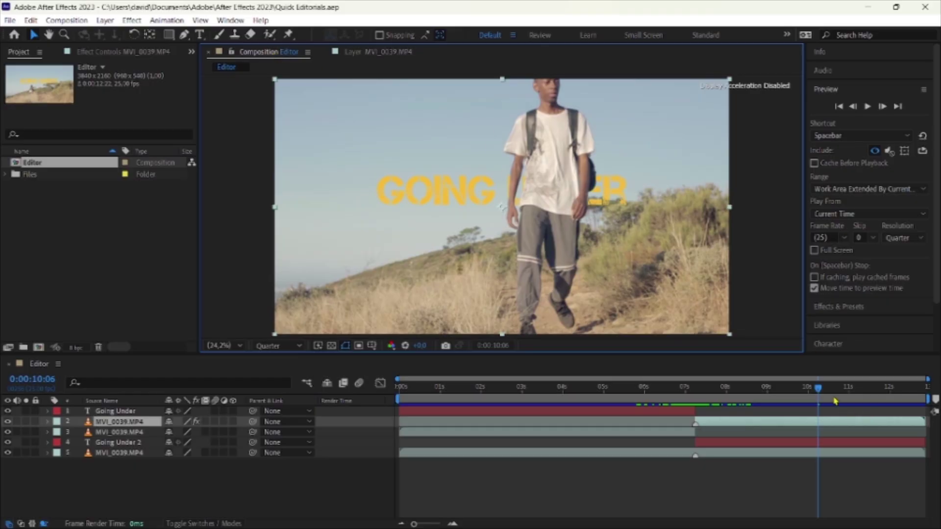
left_click_drag(817, 388, 915, 417)
left_click(591, 390)
key("space")
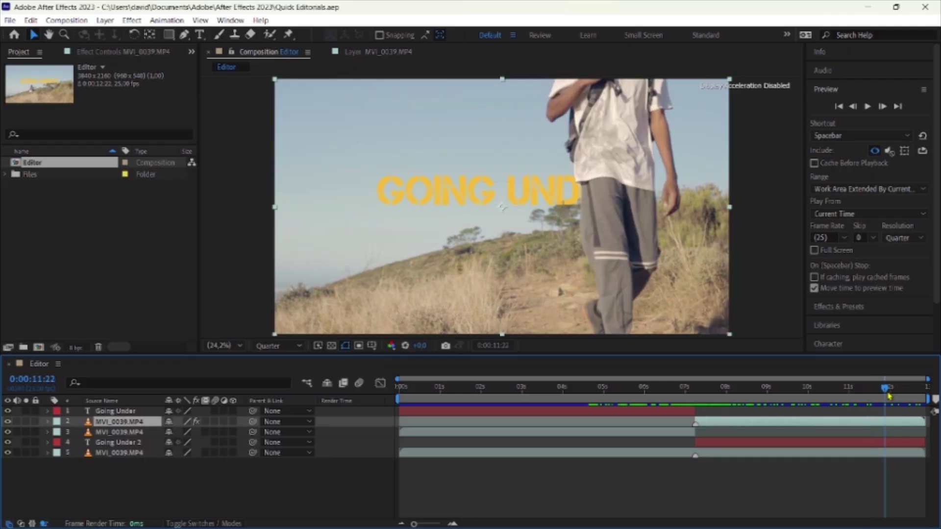
left_click(773, 390)
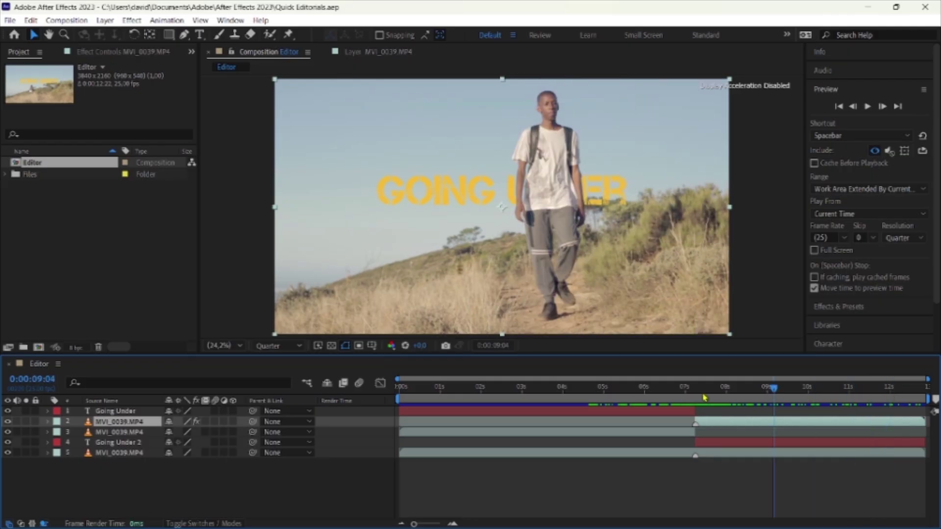
left_click(649, 400)
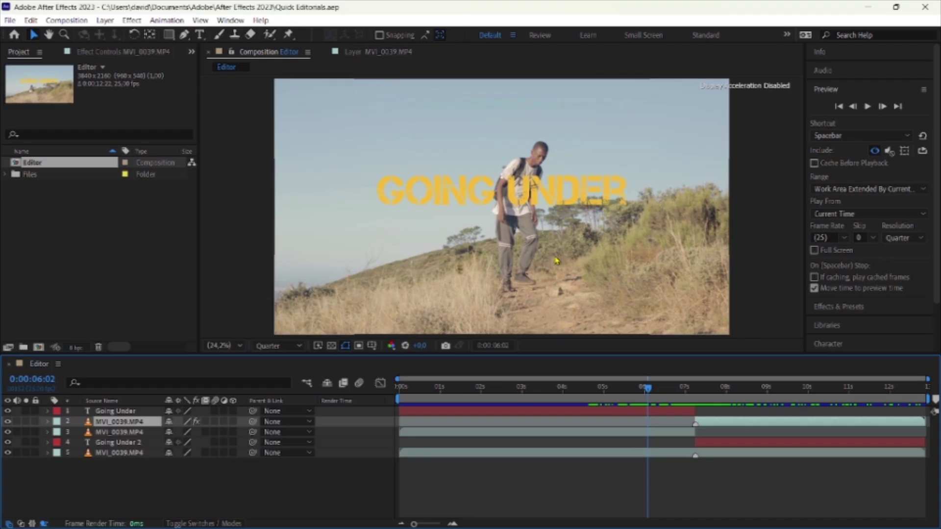
- Queue the Editor composition for rendering and save its H.264 output as "Going under" in the After Effects 2023 folder
left_click(321, 487)
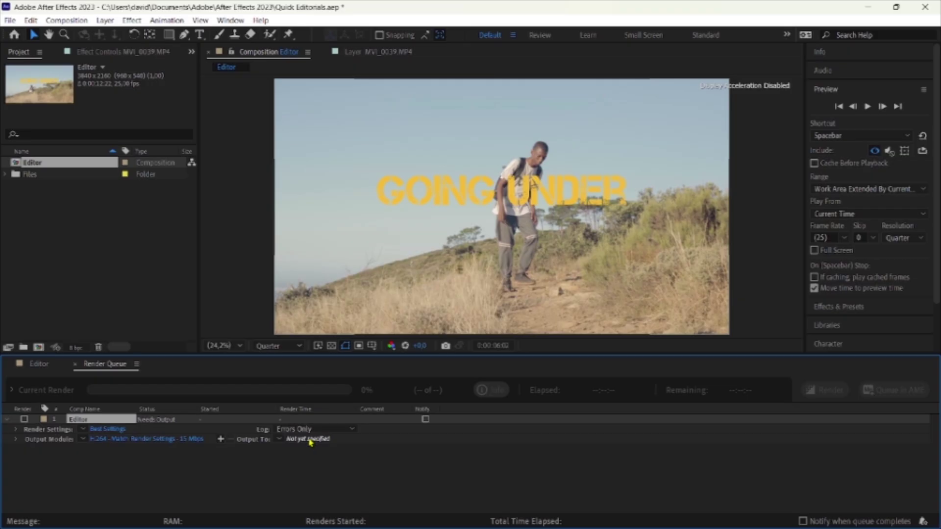
left_click(309, 439)
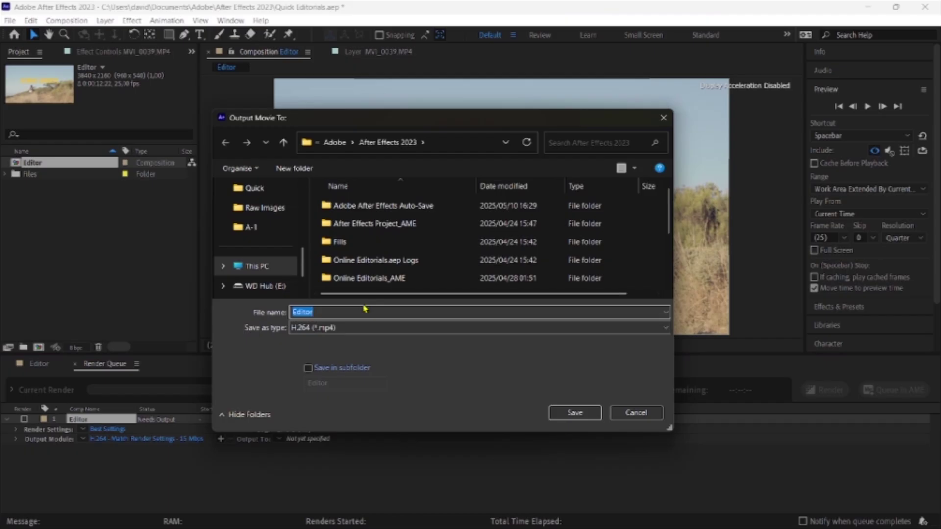
type("Going under")
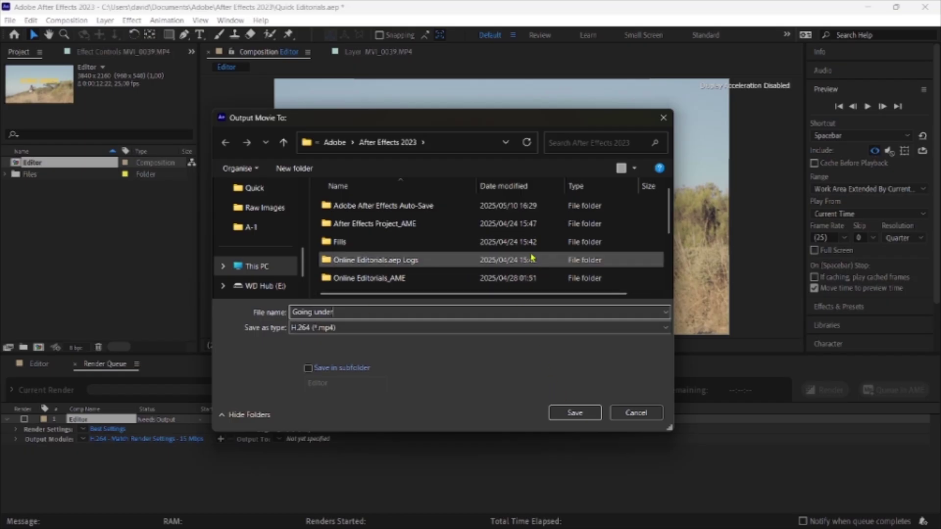
scroll(522, 245, "down", 2)
left_click(572, 414)
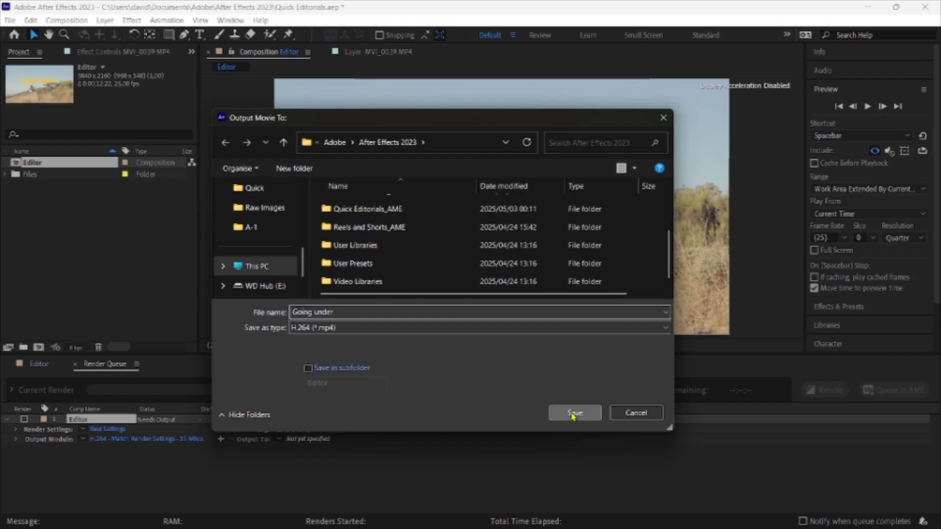